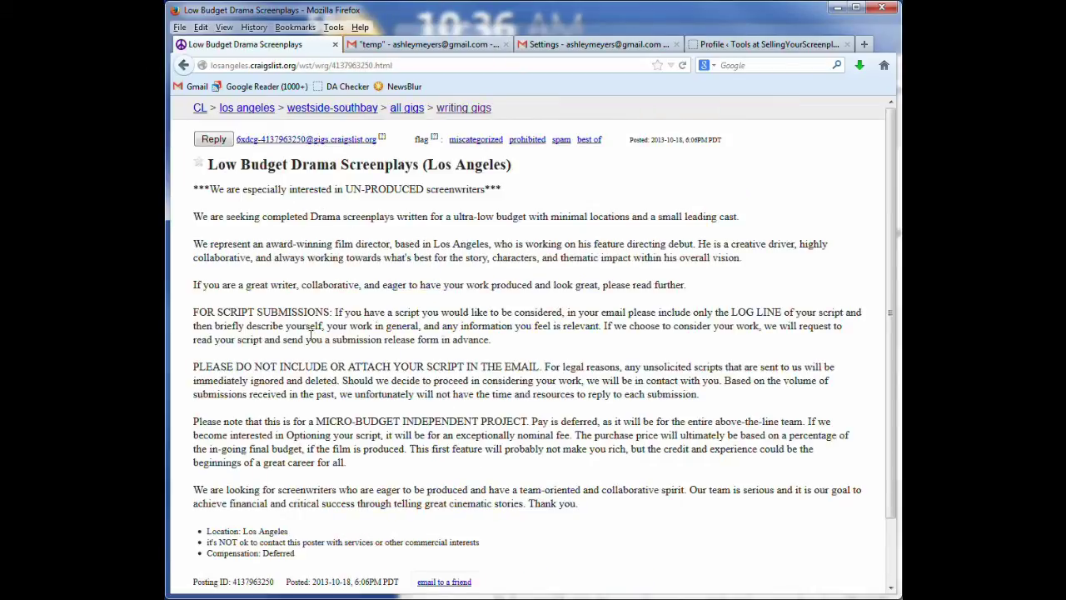
Step: Read through the Low Budget Drama Screenplays posting and copy its reply e-mail address
left_click_drag(203, 217, 331, 221)
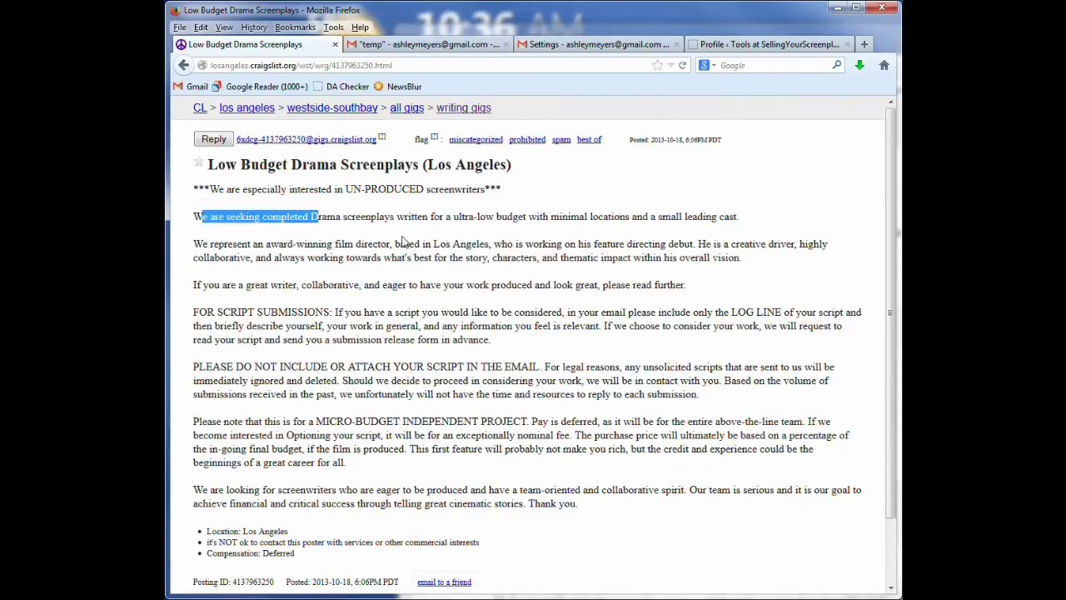
left_click(393, 322)
scroll(438, 316, "down", 2)
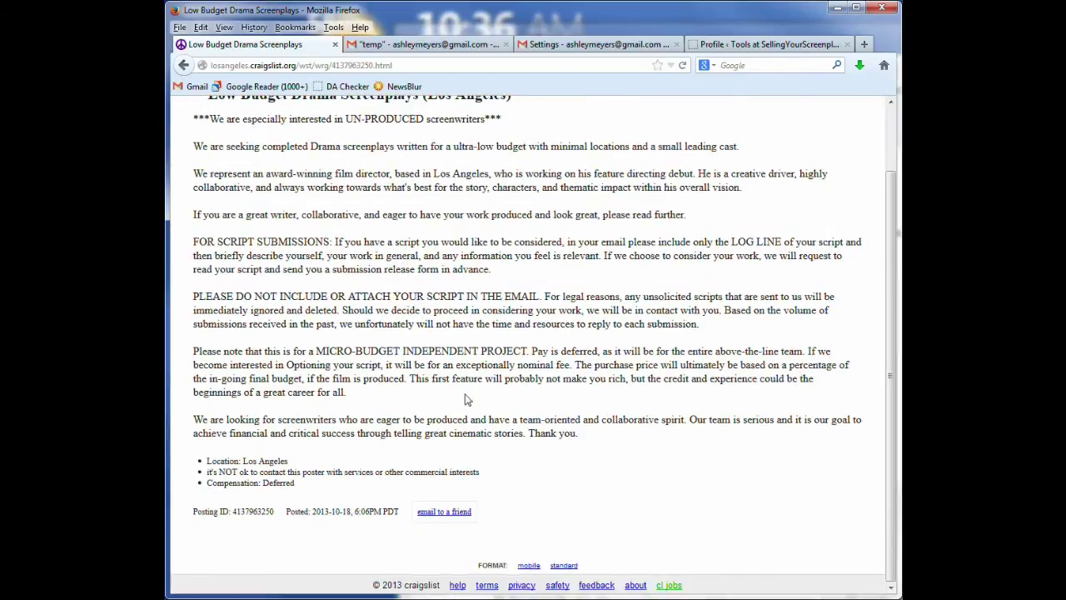
scroll(468, 375, "up", 2)
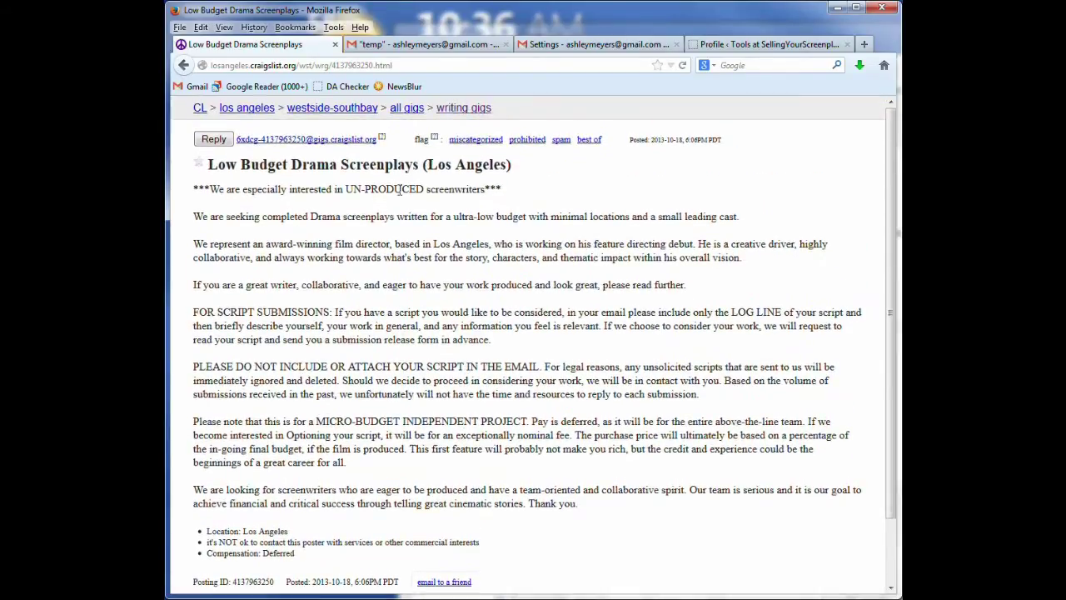
left_click_drag(381, 140, 247, 148)
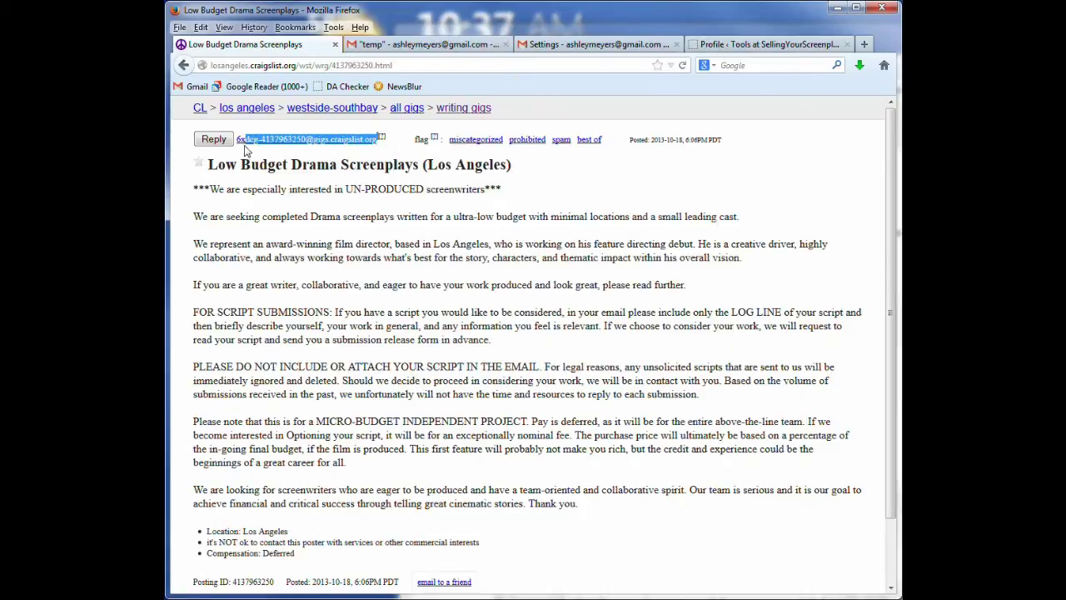
right_click(268, 137)
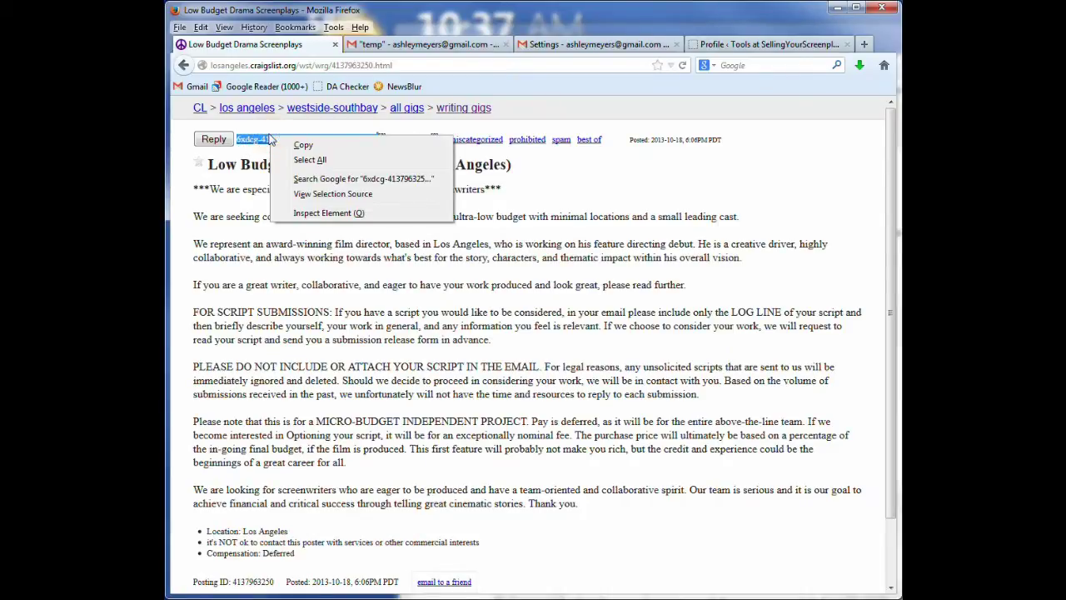
left_click(303, 145)
Step: Switch to Gmail and look up the Canned Responses feature among the Labs settings
left_click(450, 49)
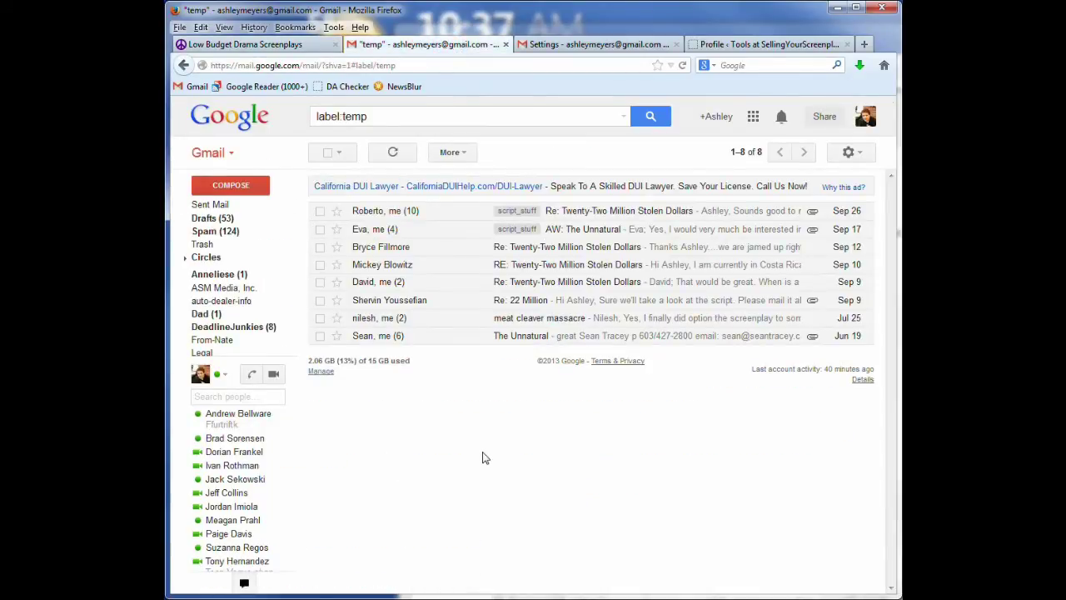
left_click(863, 156)
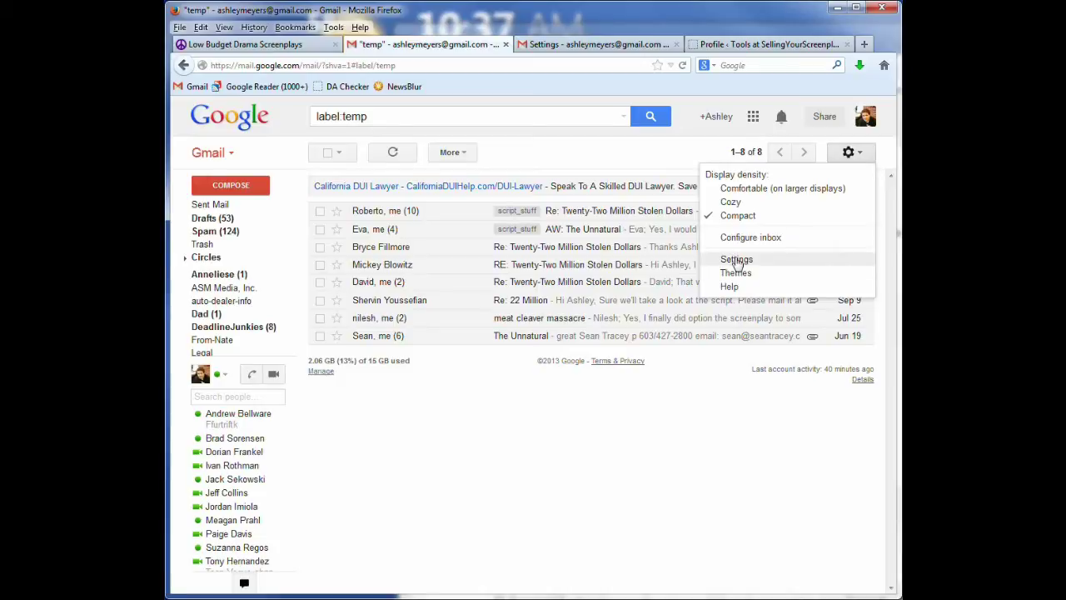
left_click(593, 44)
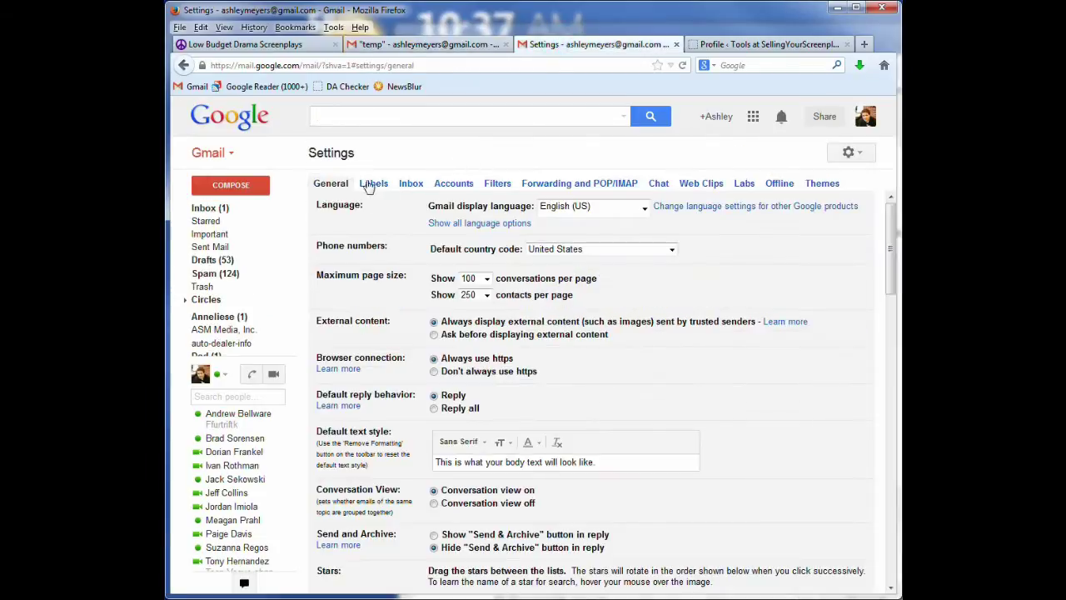
left_click(746, 186)
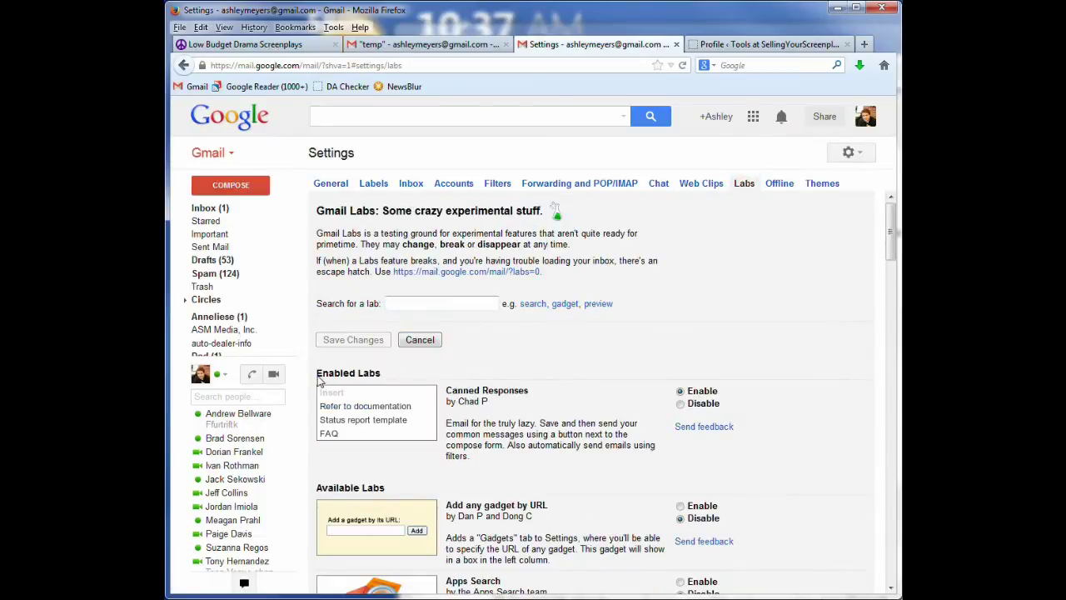
left_click_drag(447, 391, 531, 396)
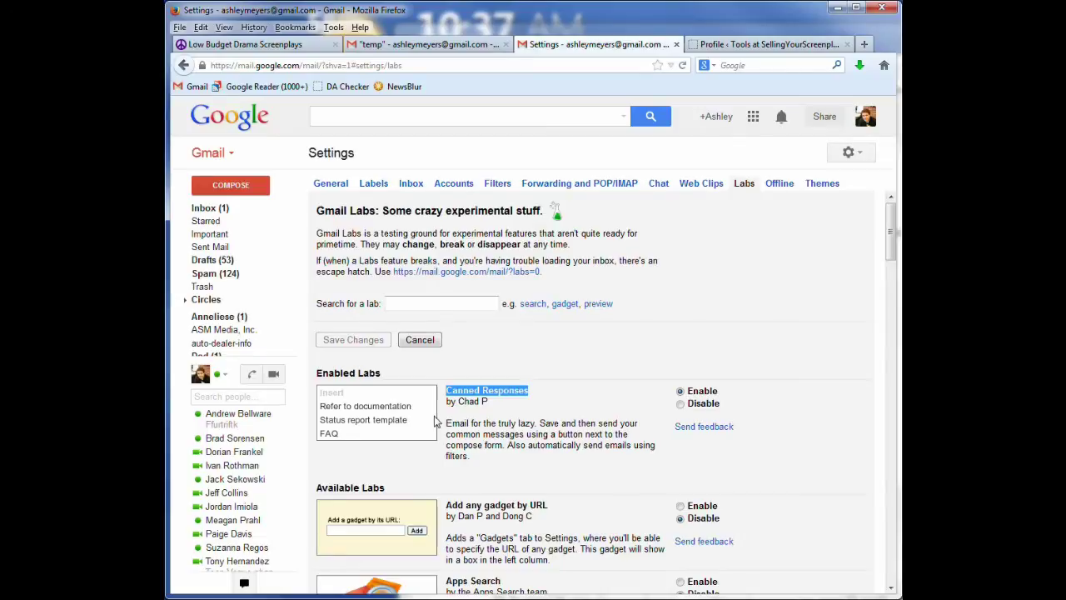
Step: Return to the Craigslist posting and copy its reply e-mail address again
left_click(413, 44)
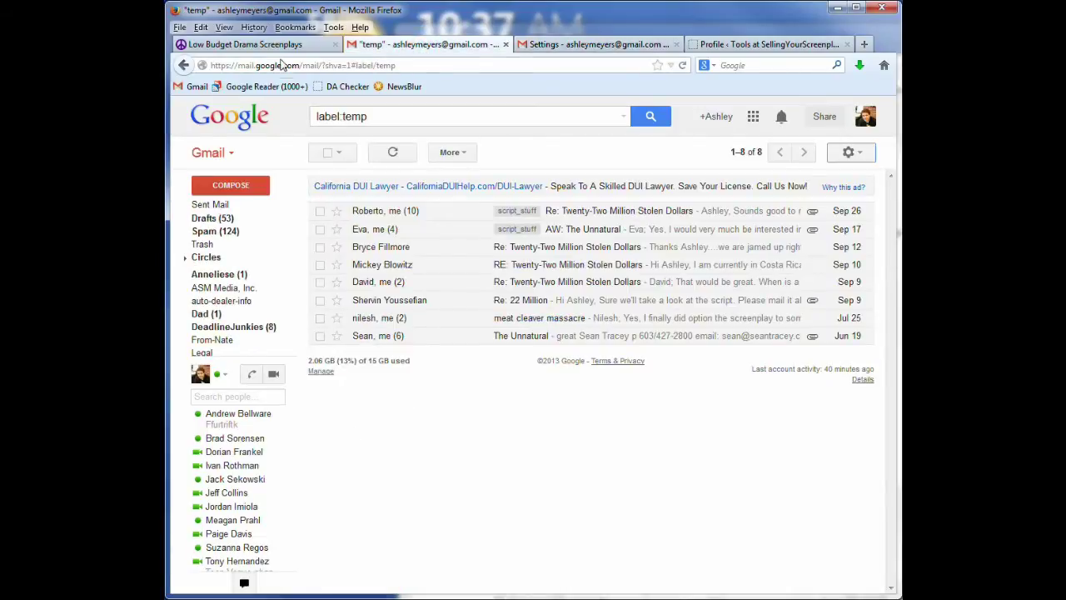
left_click(268, 44)
right_click(283, 141)
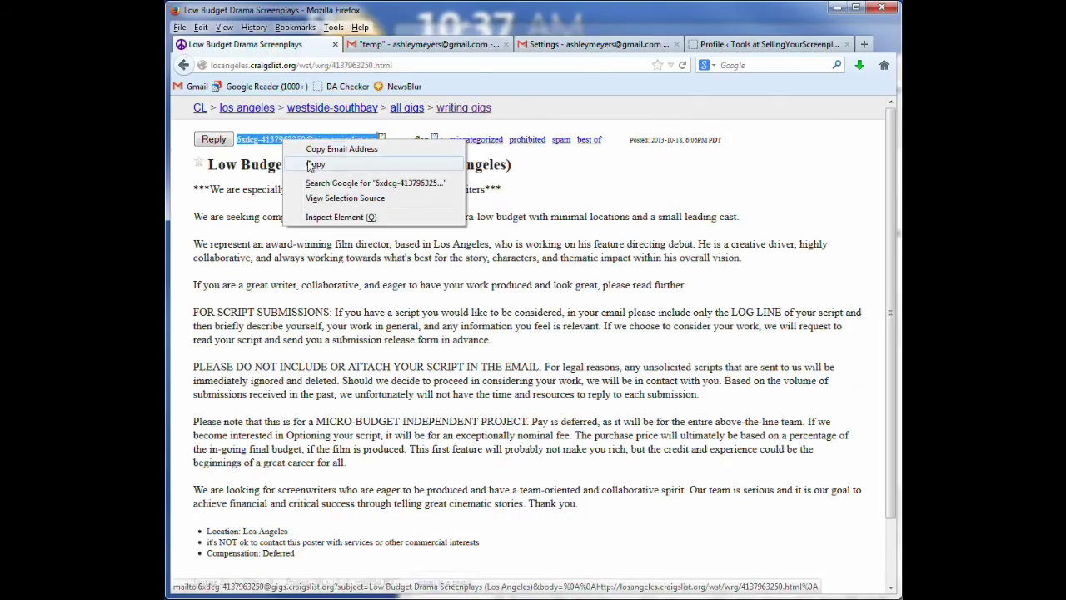
left_click(315, 165)
Step: Check the Enable option of the Canned Responses lab in the Gmail settings
left_click(389, 44)
left_click(557, 44)
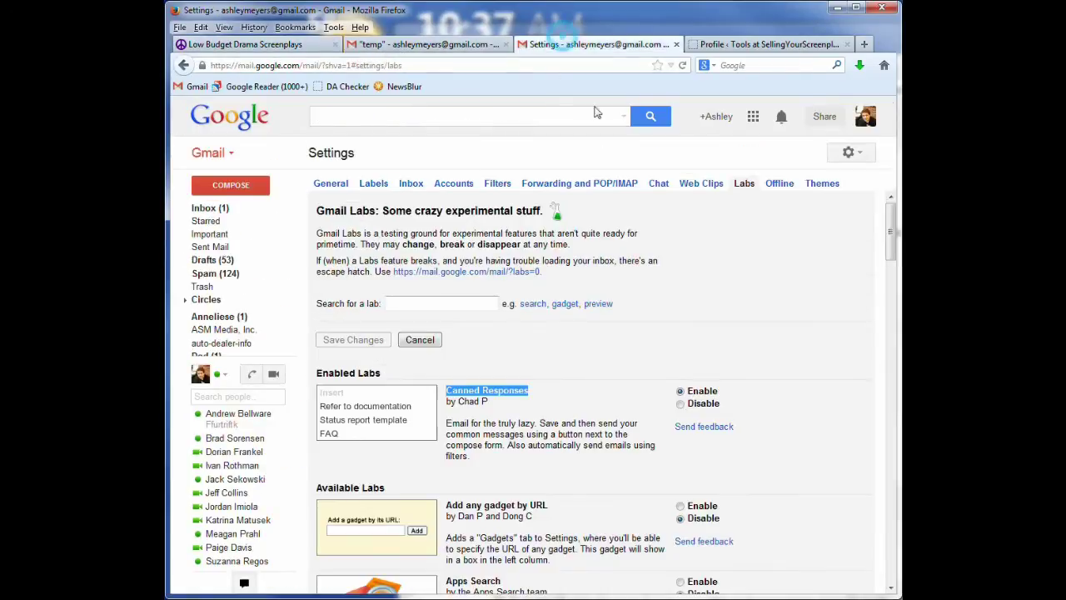
double_click(702, 391)
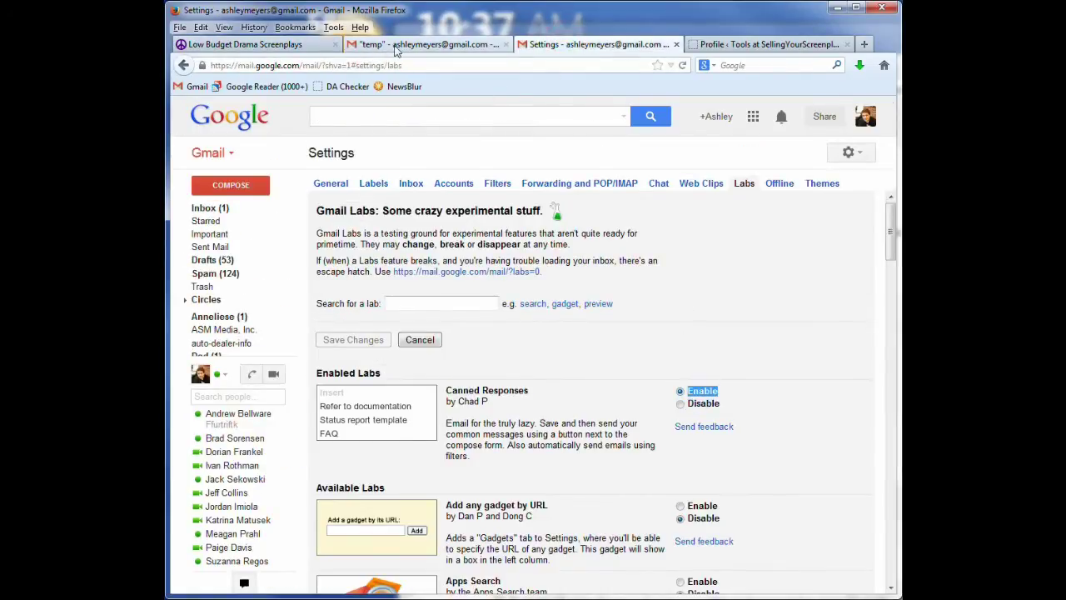
Step: Compose a new message to the copied reply address with the subject "screenplay submission"
left_click(396, 47)
left_click(231, 185)
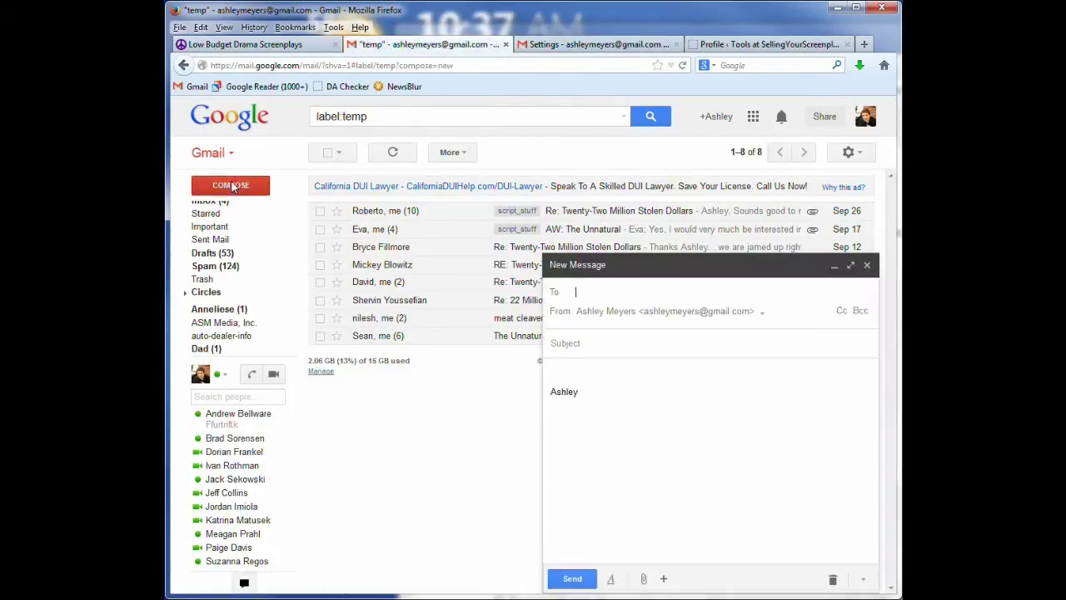
right_click(613, 291)
left_click(646, 353)
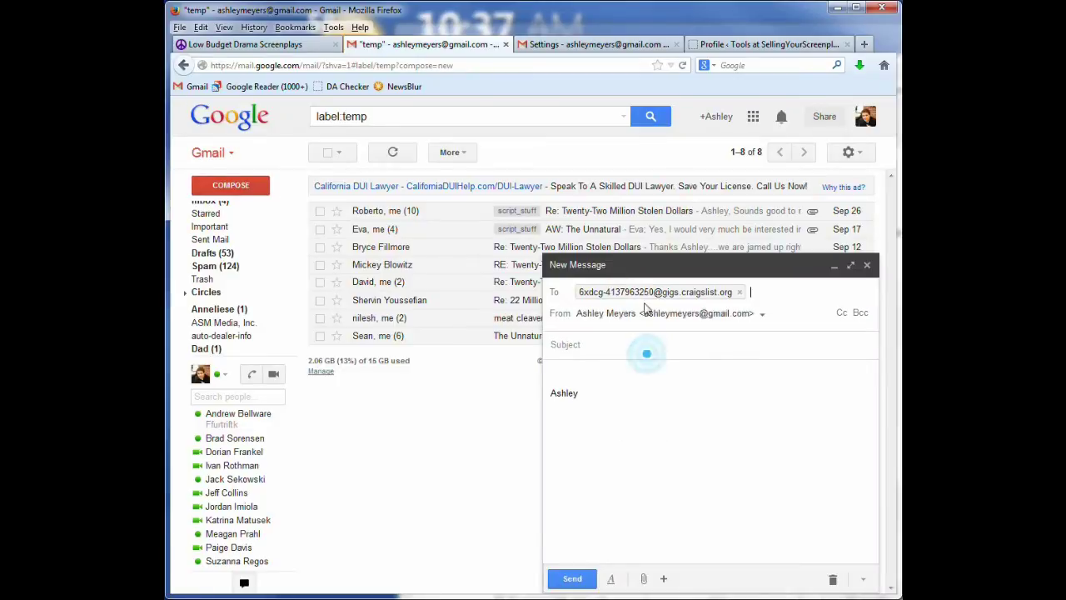
left_click(605, 343)
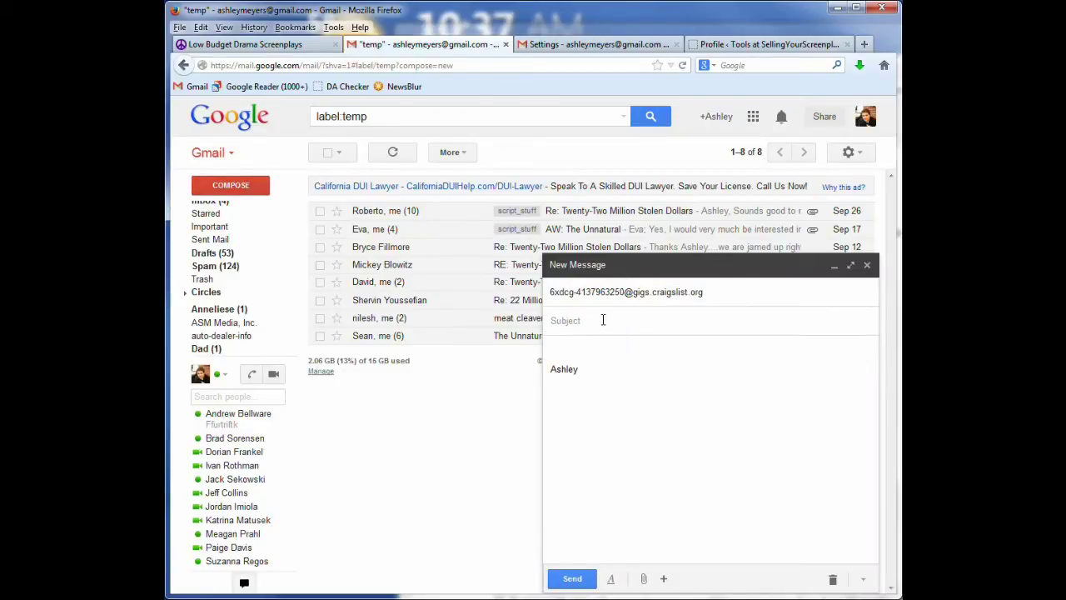
type("screenplay submission")
left_click(650, 349)
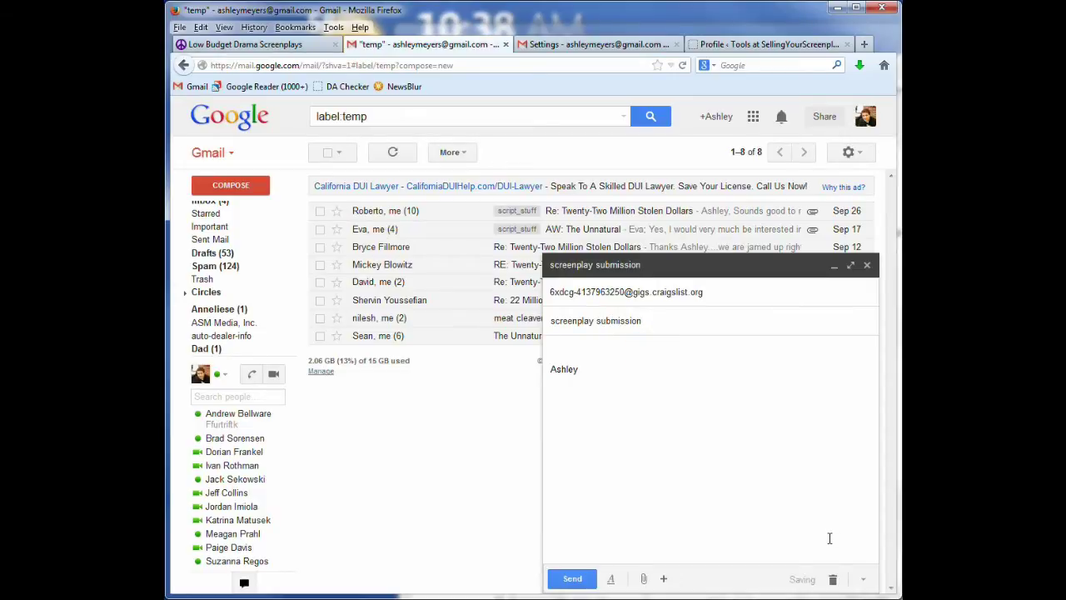
Step: View the list of canned responses available for the message and close it
left_click(862, 579)
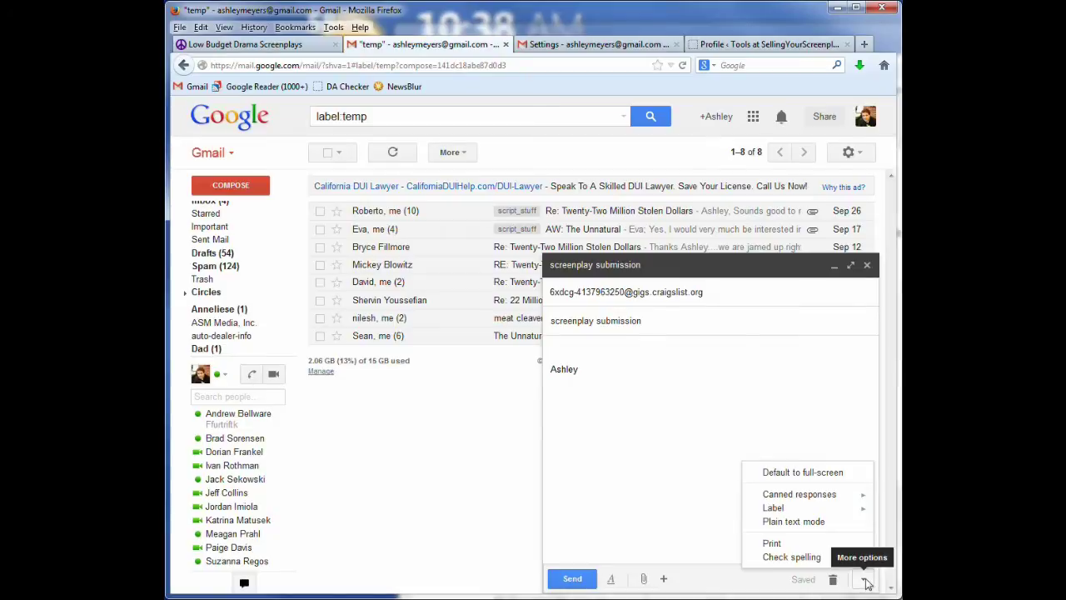
mouse_move(775, 497)
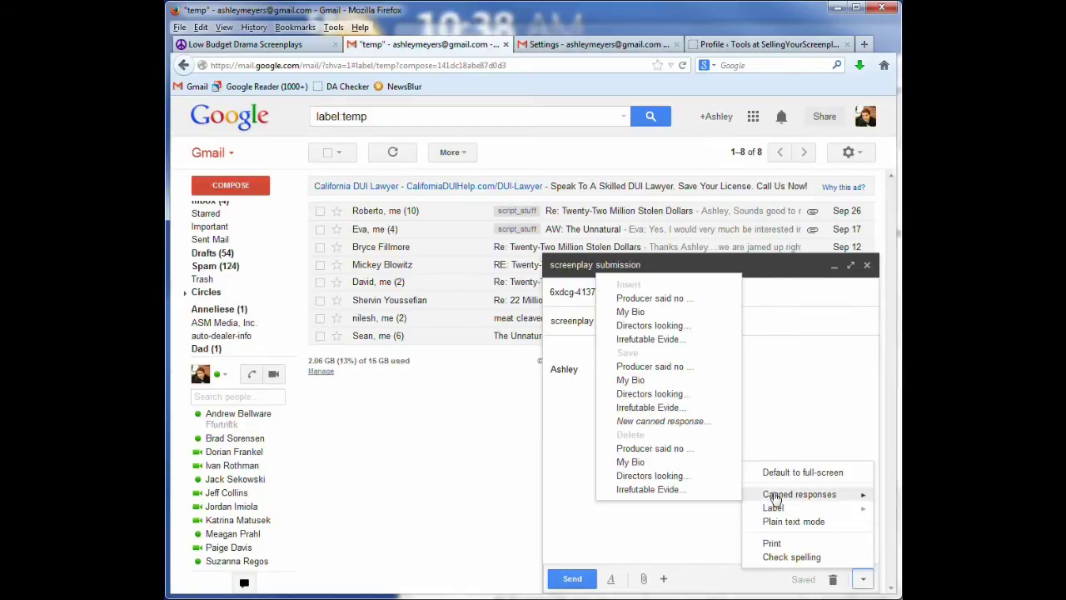
left_click_drag(571, 348, 586, 383)
key("Left")
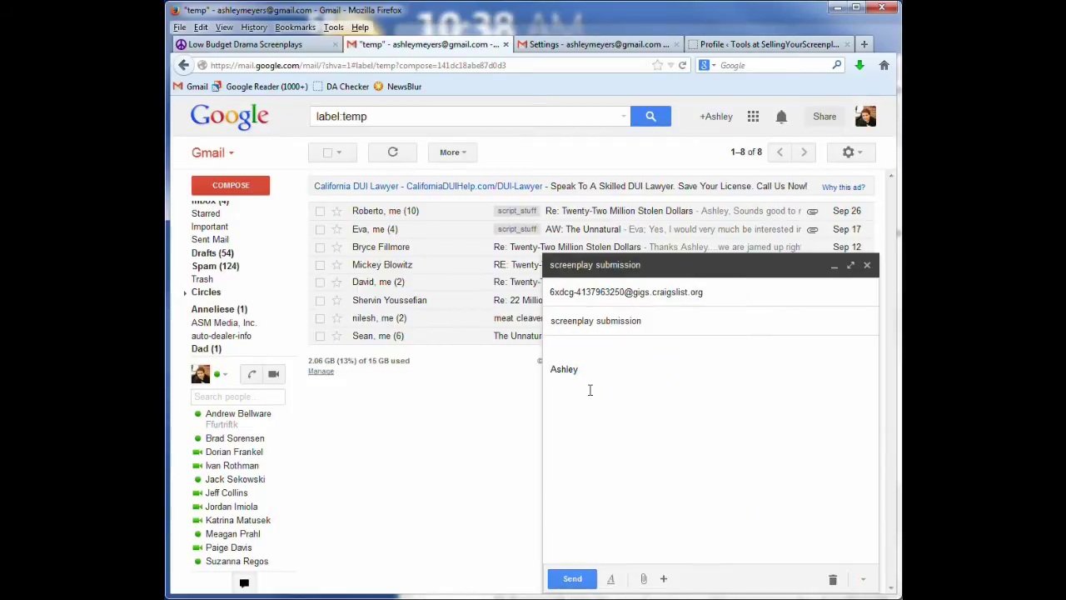
Step: Replace the message body with three lines of placeholder text: "hdfhsdfkdskj", "hjldfjdklsfj" and "hjljkdjsfkl"
key("ctrl+a")
key("BackSpace")
type("hdfhsdfkdskj")
key("Return")
type("hjldfjdklsfj")
key("Return")
type("hjljkdjsfkl")
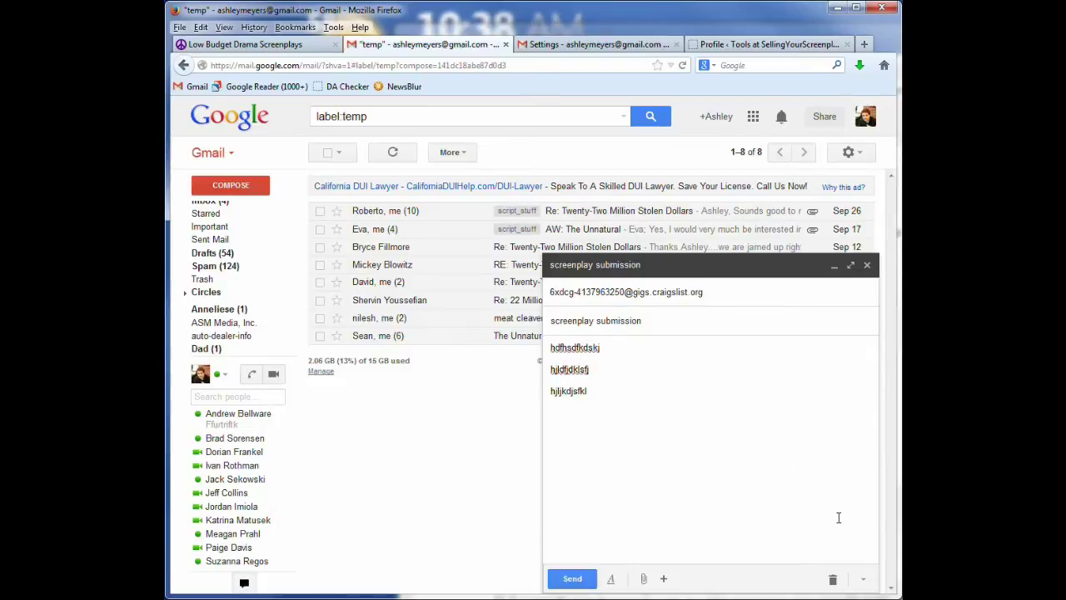
Step: Start saving the placeholder message as a new canned response and cancel at the name prompt
left_click(862, 578)
mouse_move(828, 496)
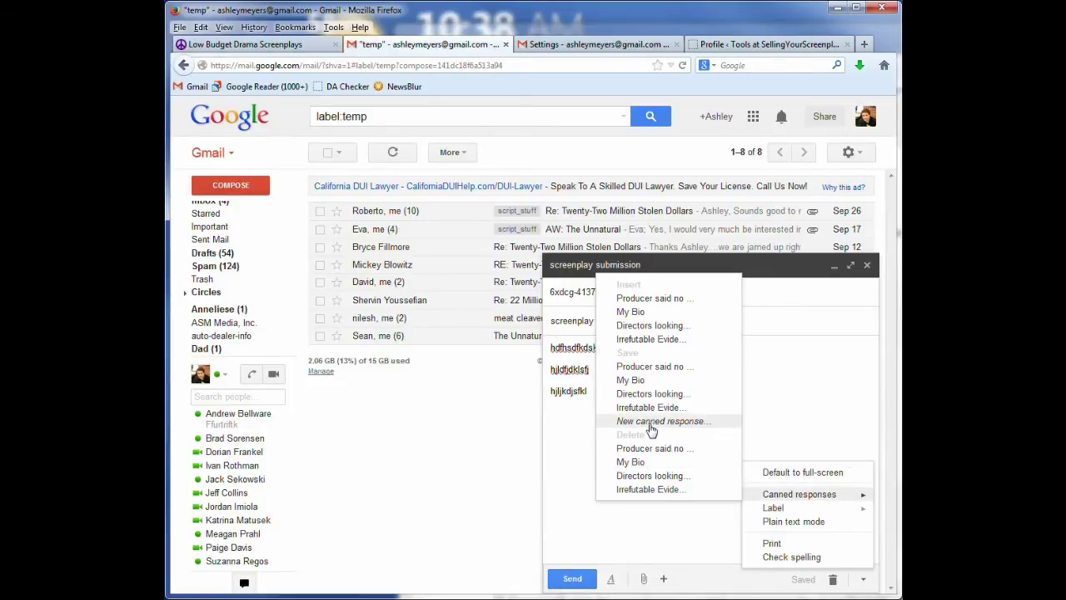
left_click(650, 423)
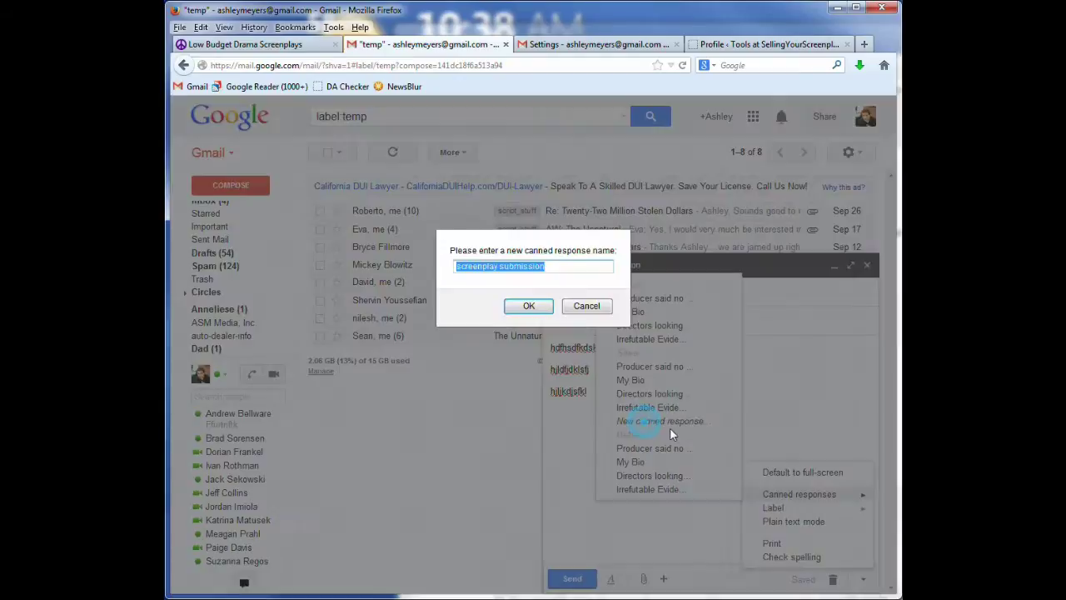
left_click(586, 307)
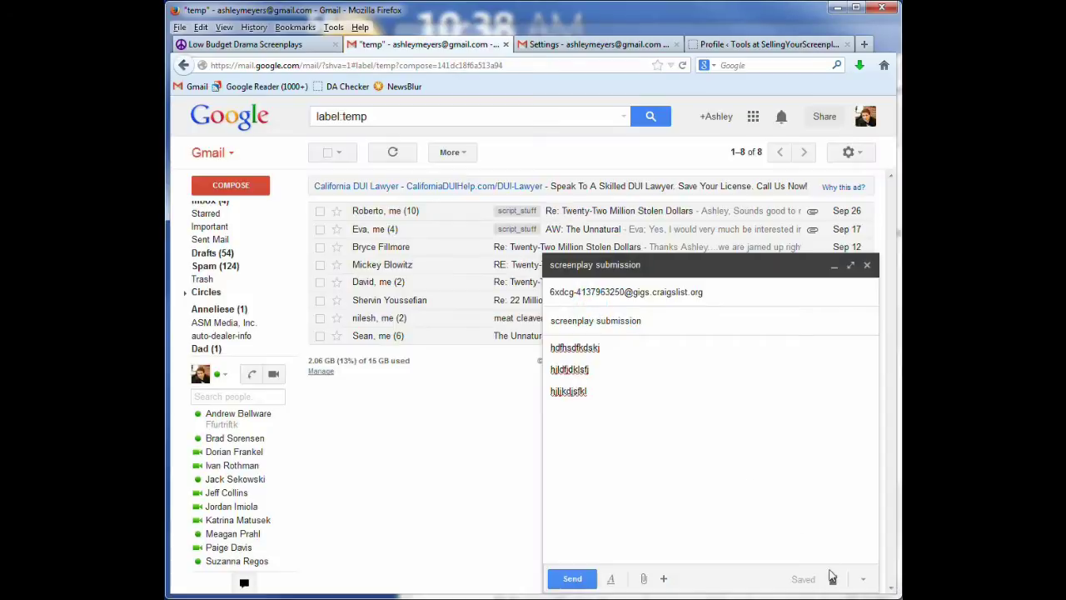
Step: Look over the insertable canned responses and clear the placeholder text from the message body
left_click(863, 578)
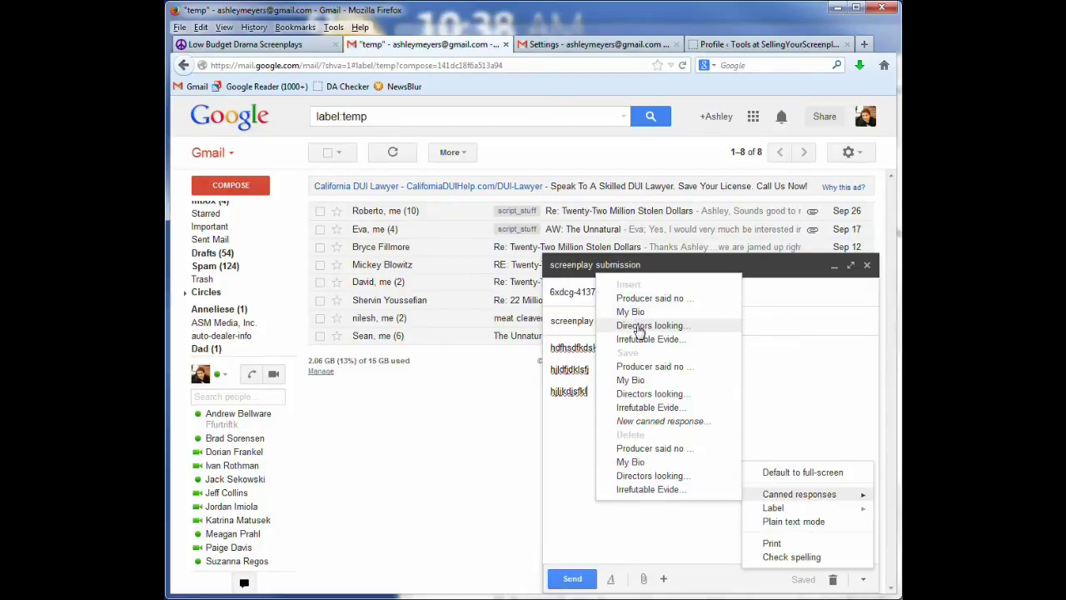
left_click(591, 389)
key("ctrl+a")
key("BackSpace")
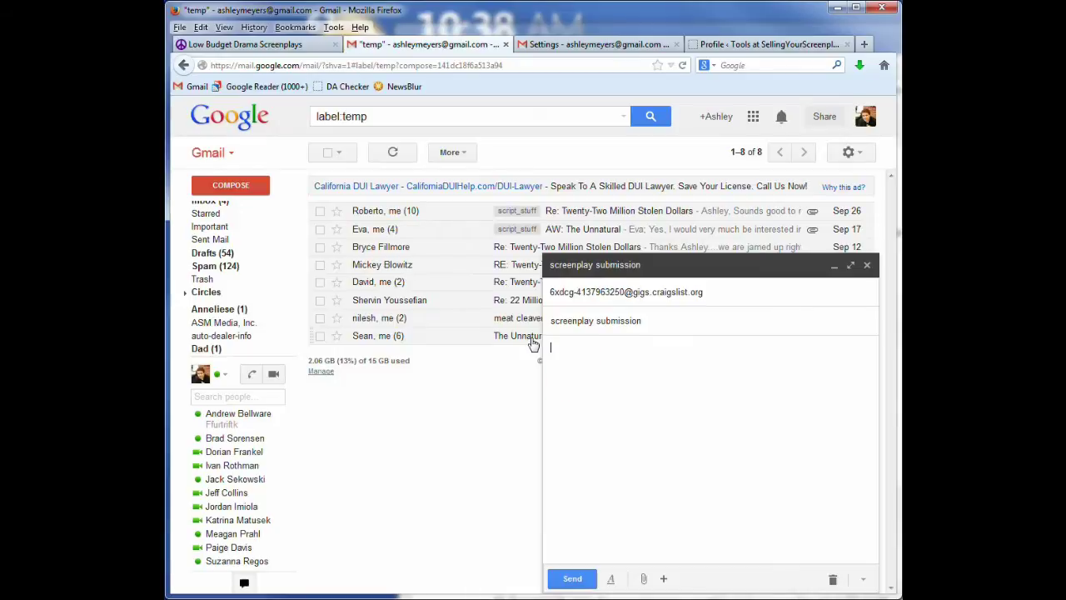
Step: Insert the "My Bio" canned response into the message, select its paragraphs and clear the body again
left_click(863, 579)
mouse_move(812, 497)
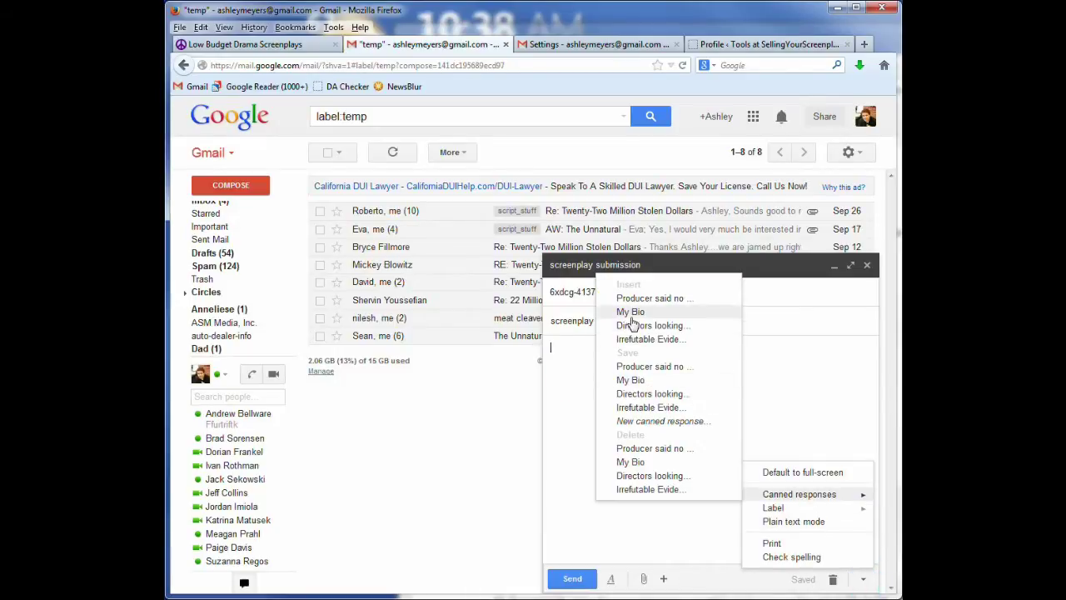
left_click(629, 313)
left_click_drag(708, 522, 553, 284)
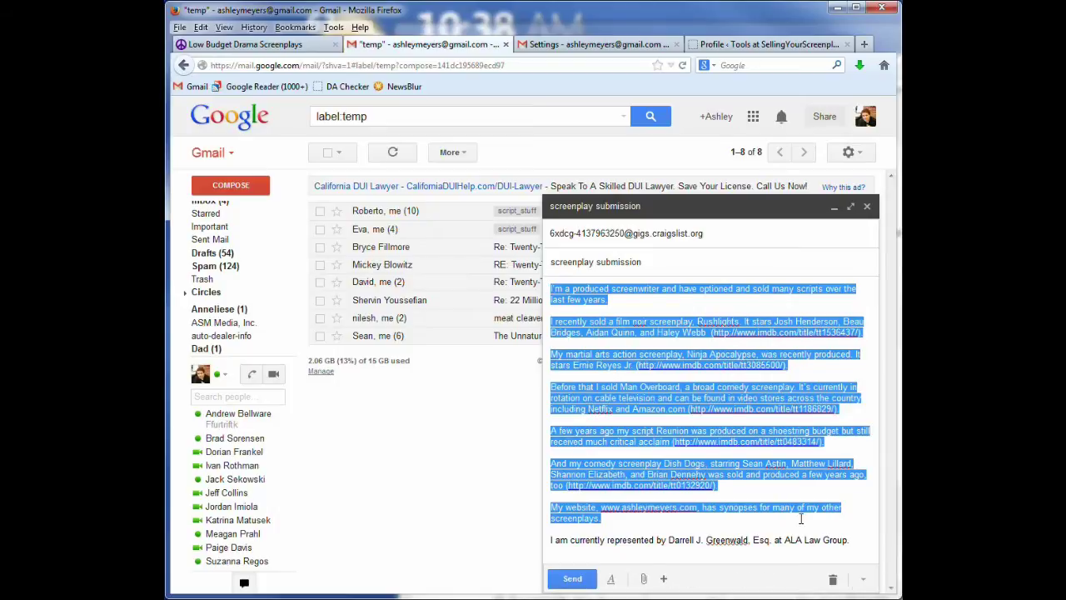
key("BackSpace")
key("ctrl+a")
key("BackSpace")
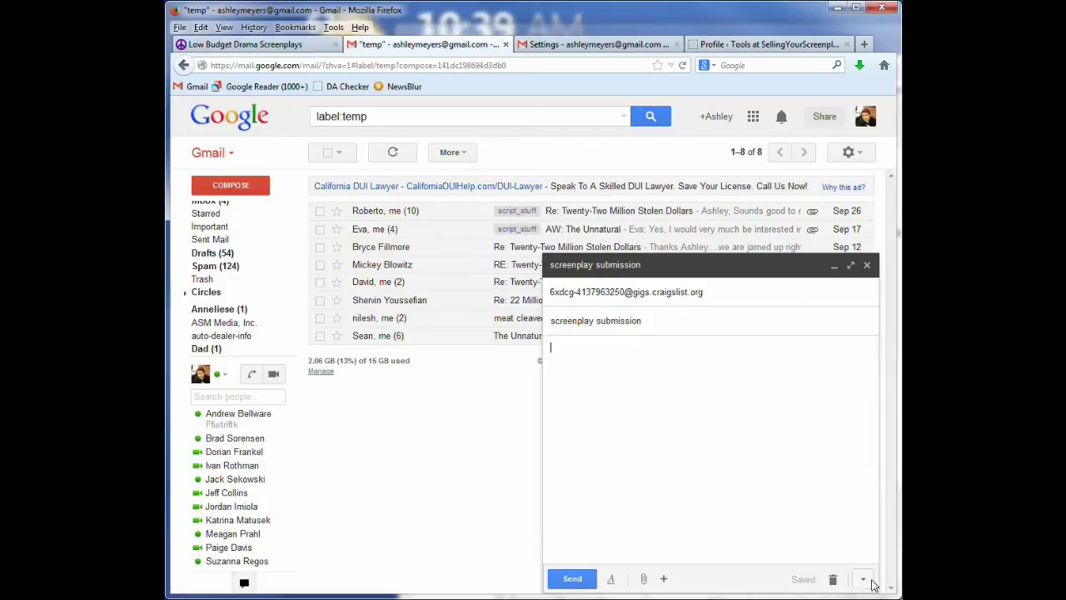
Step: Insert the "Irrefutable Evidence" canned response into the message, look through its text and clear the body again
left_click(860, 579)
mouse_move(833, 502)
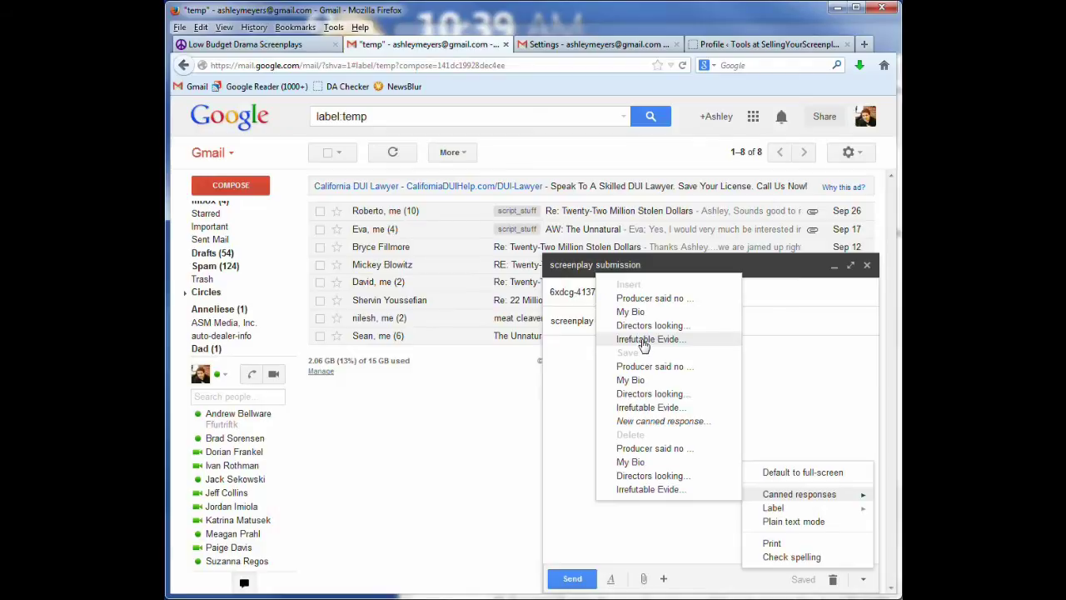
left_click(644, 339)
left_click_drag(872, 526, 870, 271)
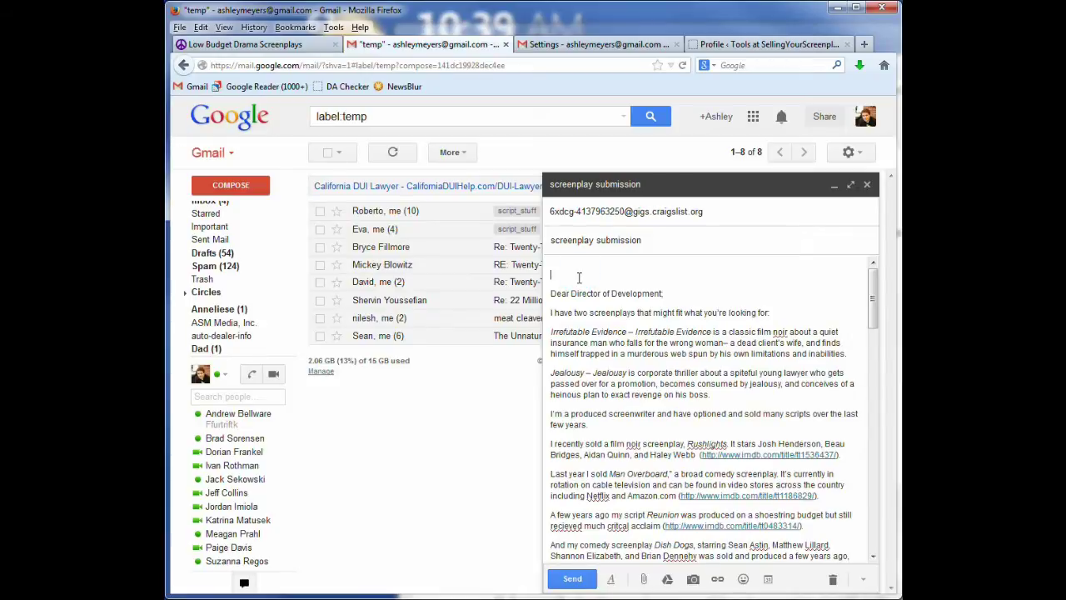
key("ctrl+a")
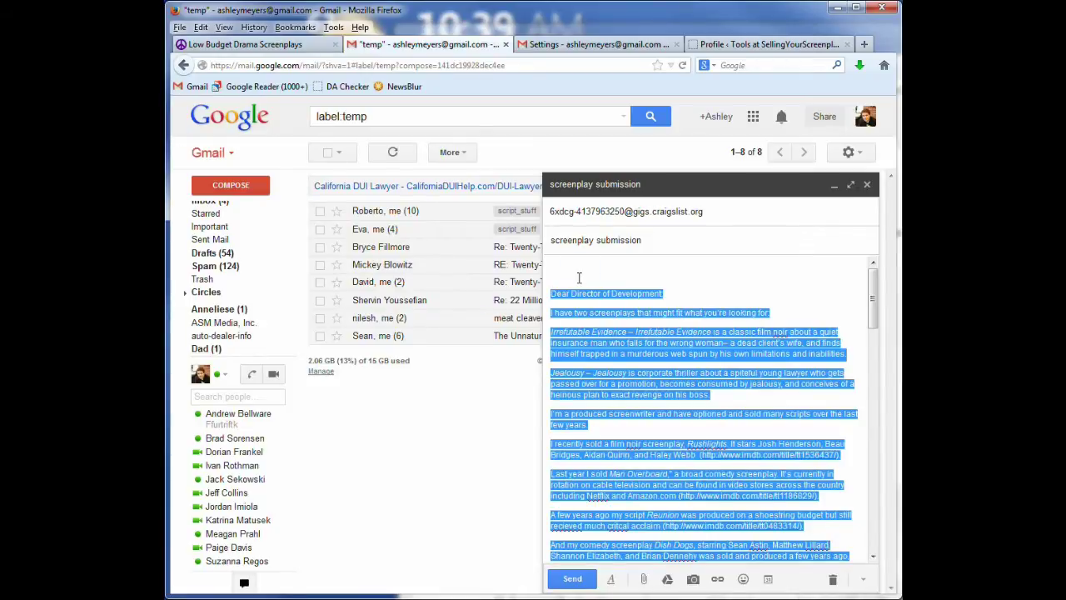
key("BackSpace")
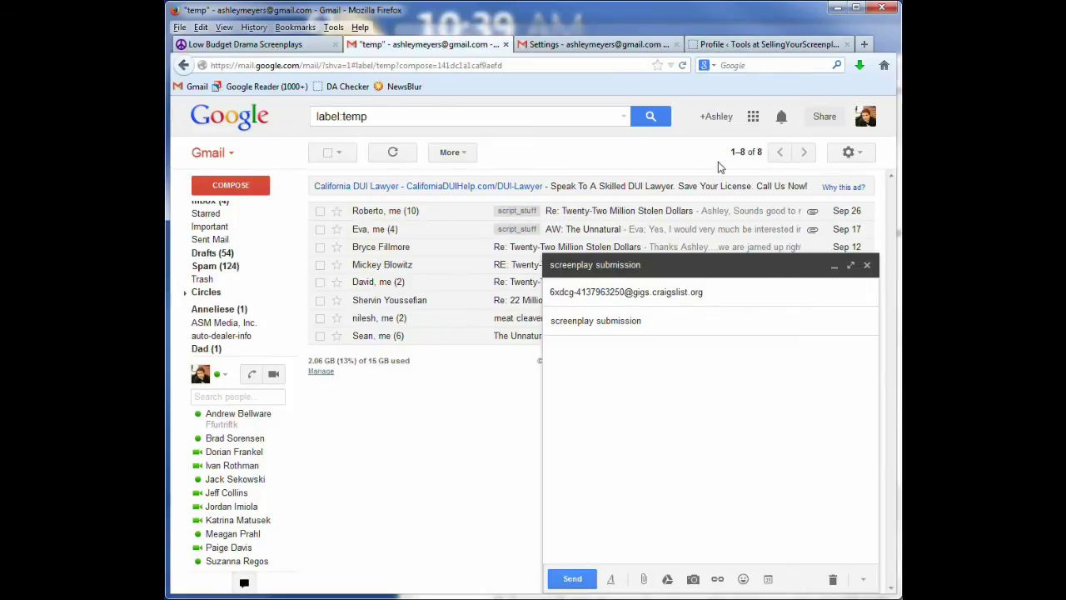
Step: Switch to the SellingYourScreenplay.com tools site and open the Query Creator page
left_click(737, 49)
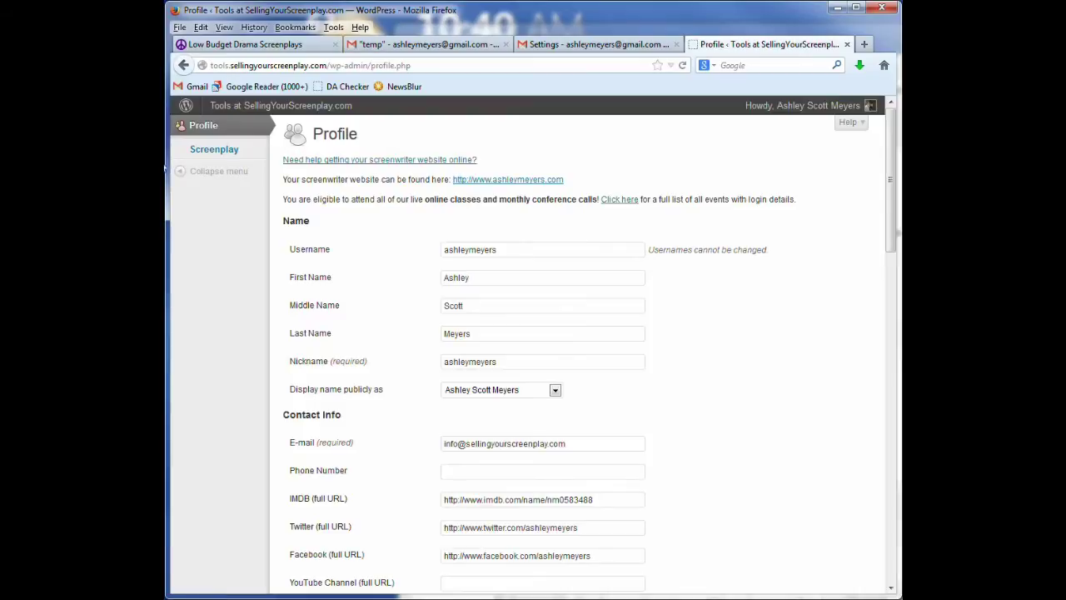
mouse_move(198, 155)
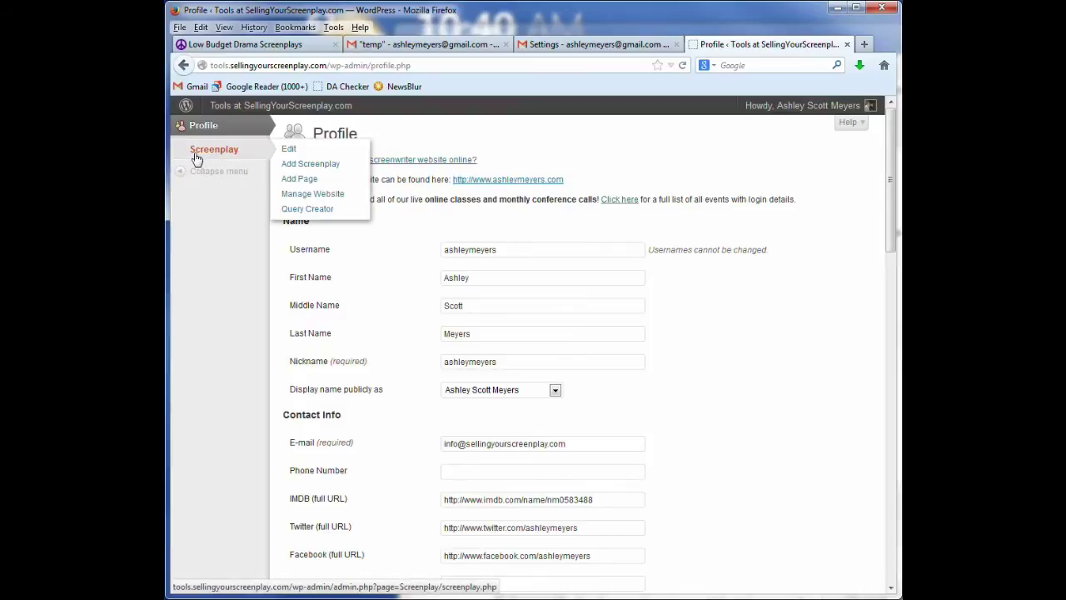
left_click(297, 210)
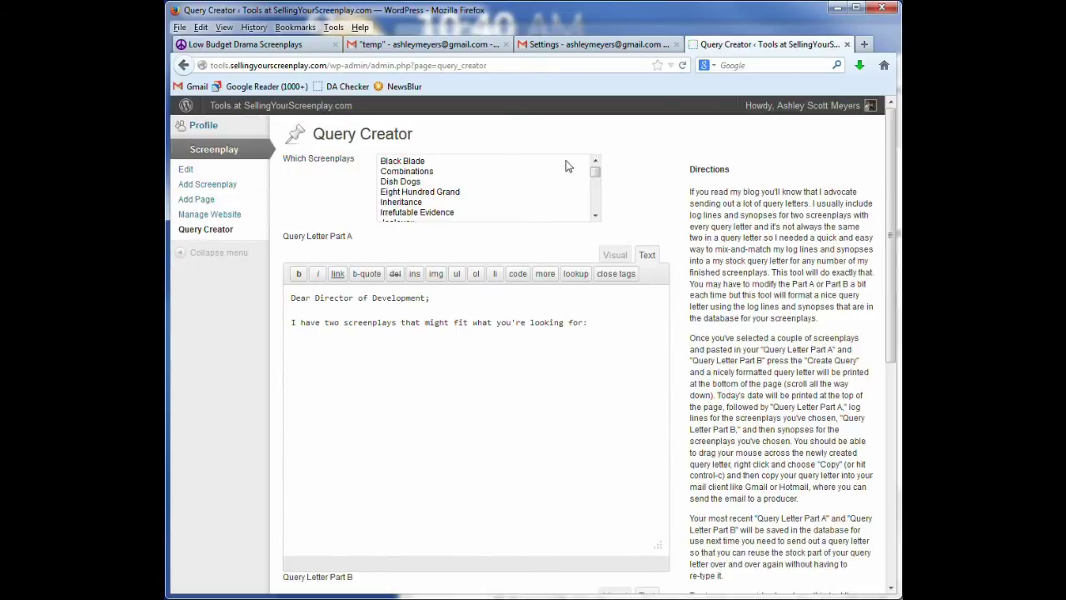
Step: Select "Twenty-Two Million Stolen Dollars" and "We've Got Tonight" as the screenplays for the query
mouse_move(594, 175)
left_mouse_down()
mouse_move(601, 200)
mouse_move(596, 169)
left_mouse_up()
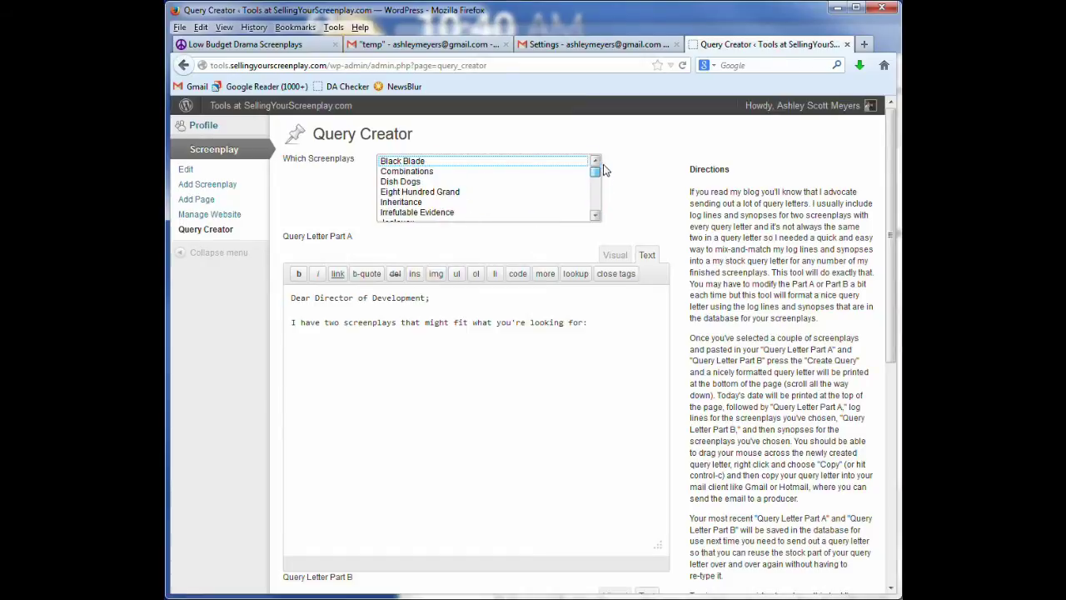
left_click(414, 173)
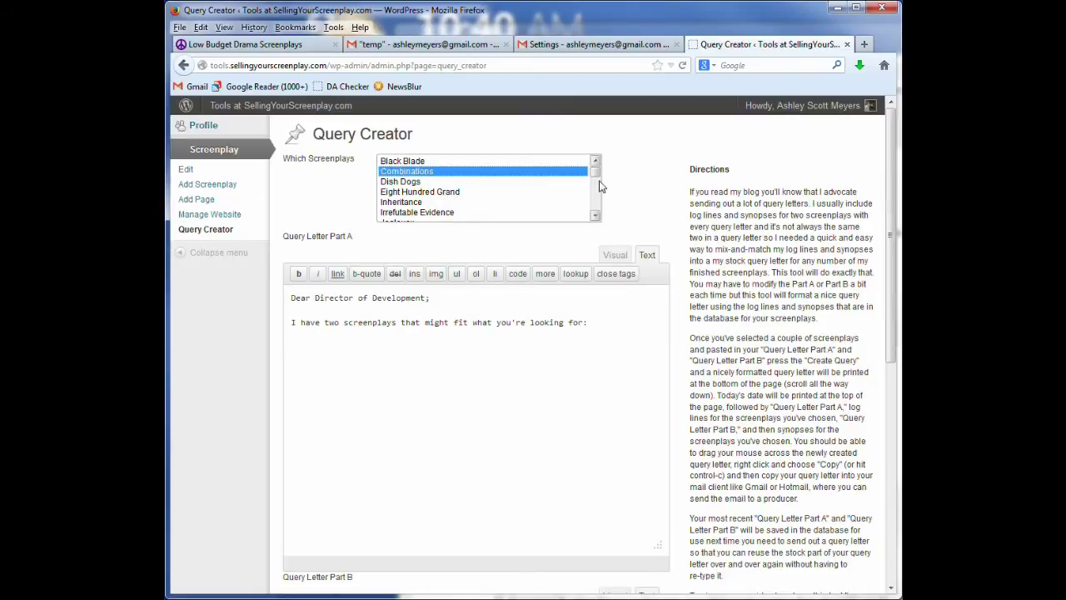
left_click_drag(595, 177, 603, 212)
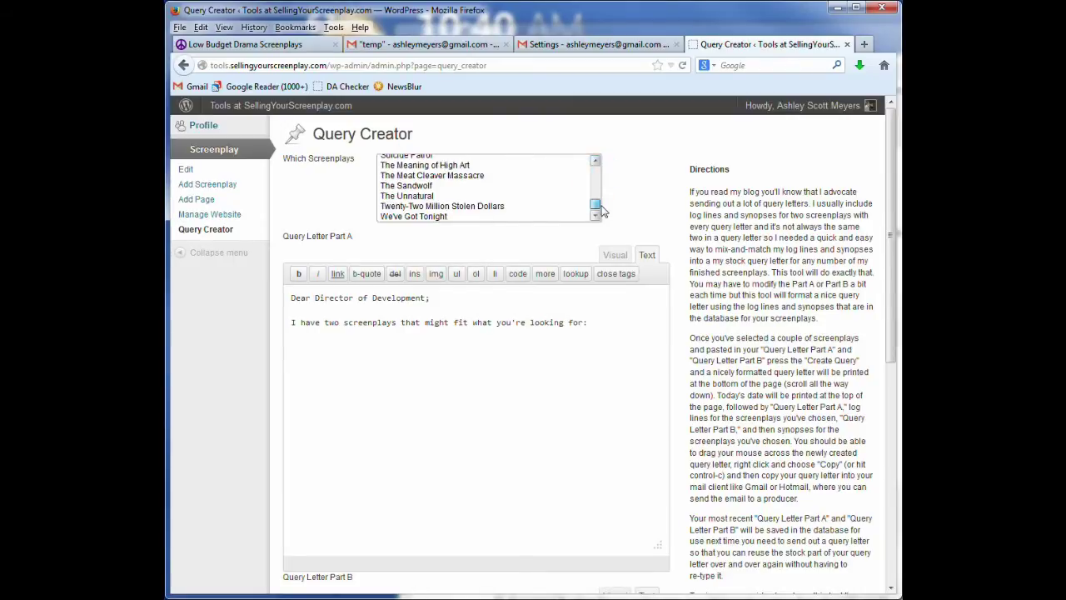
left_click(433, 206)
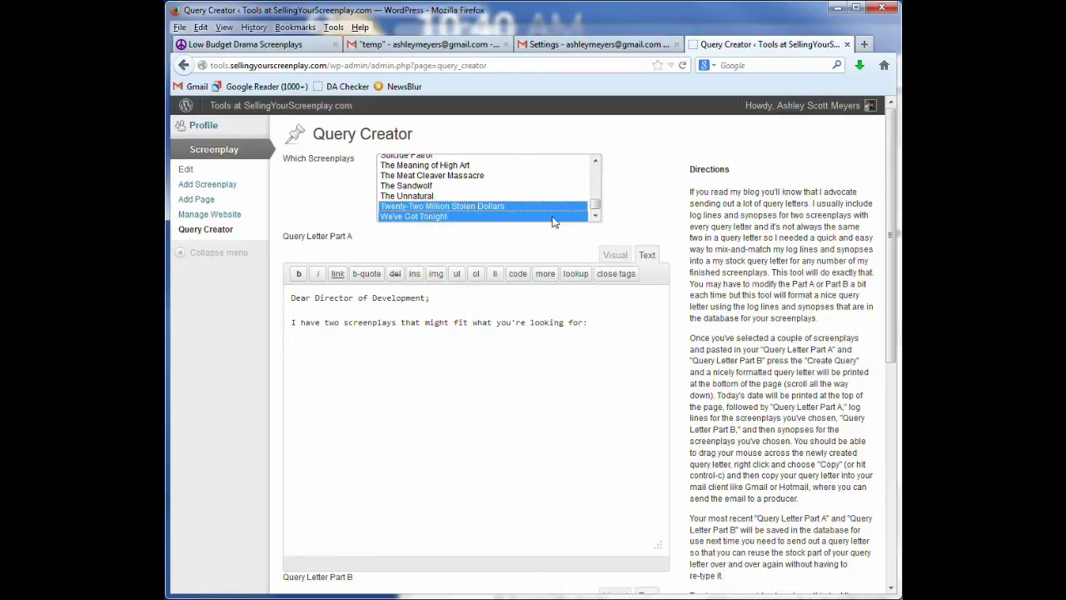
left_click(422, 217, "ctrl")
Step: Review the stock text of Query Letter Part A and Part B and create the query
scroll(776, 273, "down", 2)
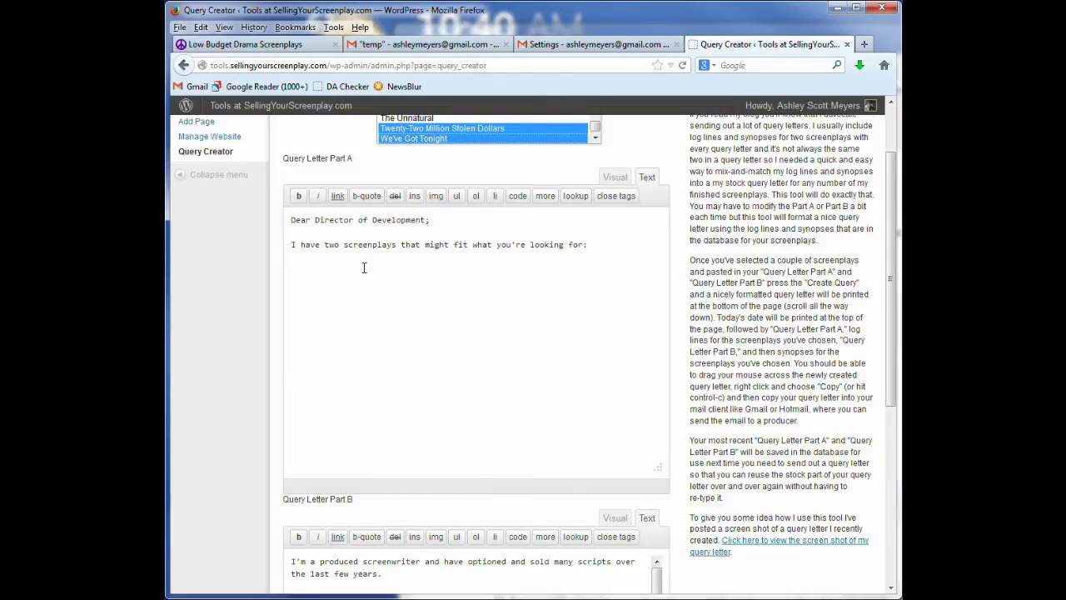
scroll(364, 268, "down", 6)
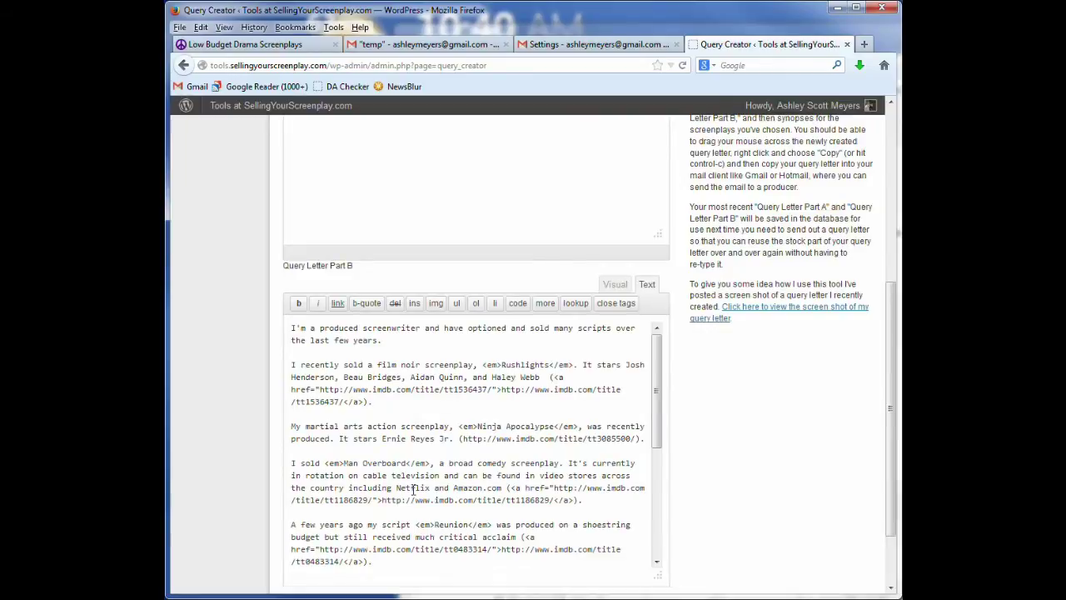
scroll(719, 442, "down", 2)
left_click(309, 528)
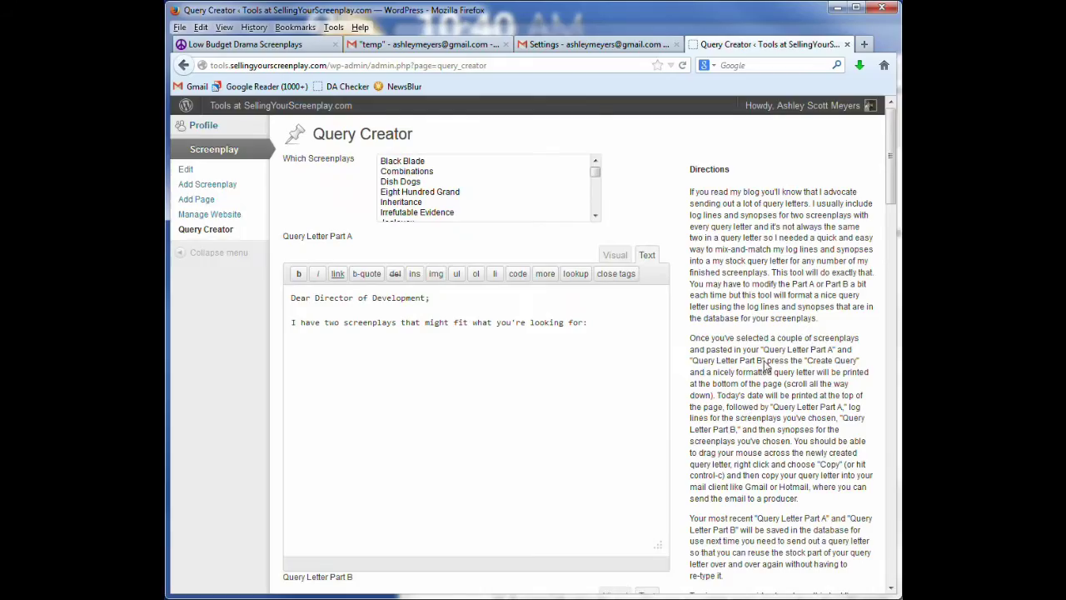
Step: Examine the log lines of "Twenty-Two Million Stolen Dollars" and "We've Got Tonight" in the generated query letter
scroll(764, 366, "down", 15)
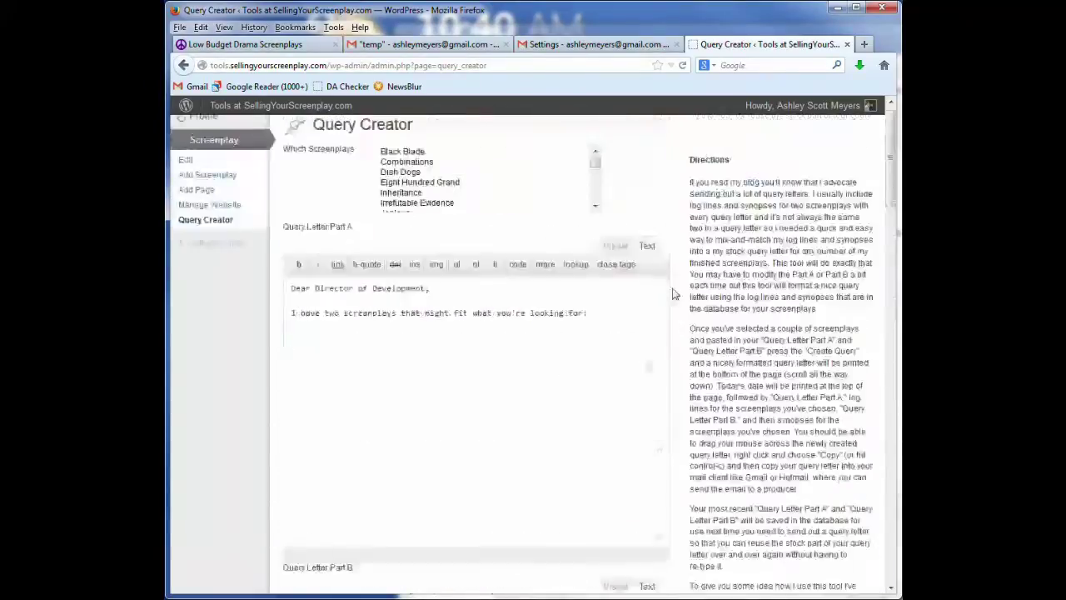
scroll(737, 333, "down", 15)
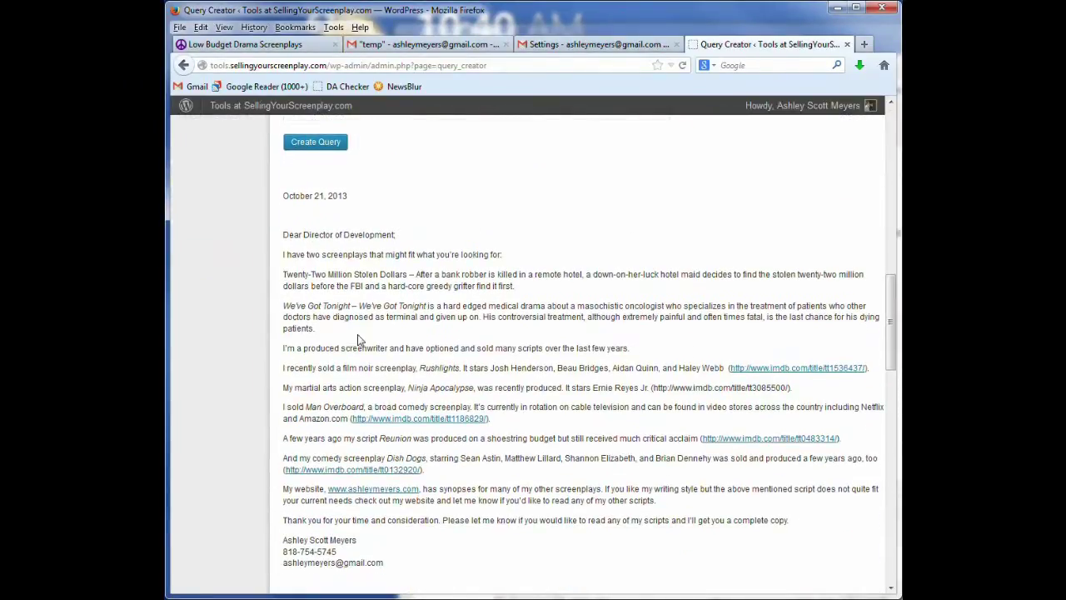
left_click(284, 276, "shift")
left_click(373, 274, "shift")
left_click(348, 275)
left_click(282, 304, "shift")
left_click(326, 306, "shift")
left_click(419, 286)
left_click(420, 280, "shift")
left_click(420, 276)
left_click(421, 275)
left_click(514, 287, "shift")
left_click(376, 315)
Step: Check the date heading the query letter and look through the rest down to both screenplays' synopses
left_click(288, 201)
left_click(287, 200)
triple_click(288, 200)
left_click(287, 202)
double_click(287, 200)
scroll(454, 356, "down", 6)
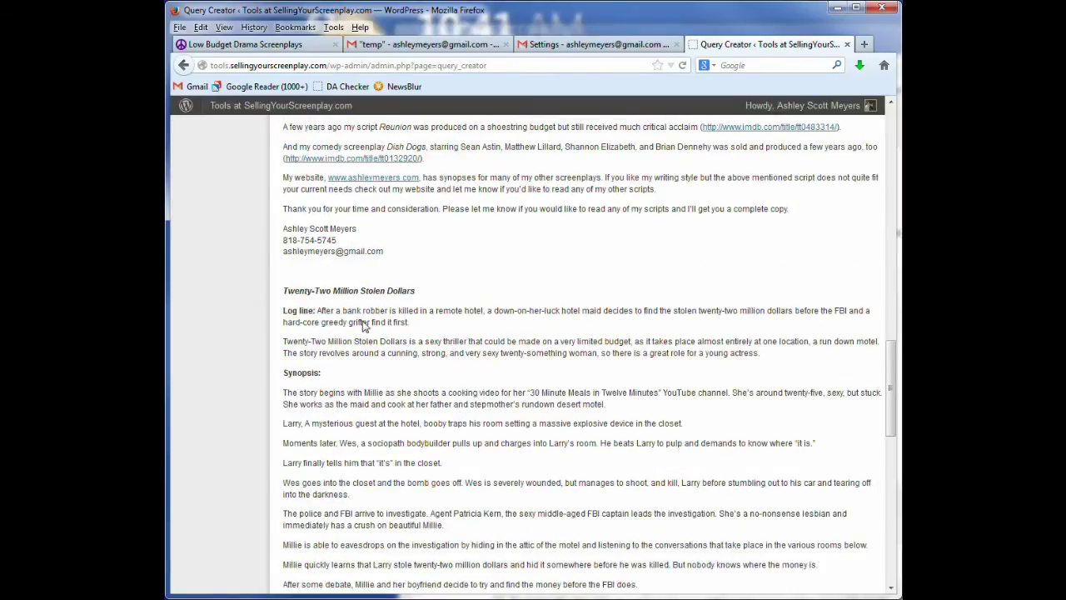
scroll(379, 352, "down", 10)
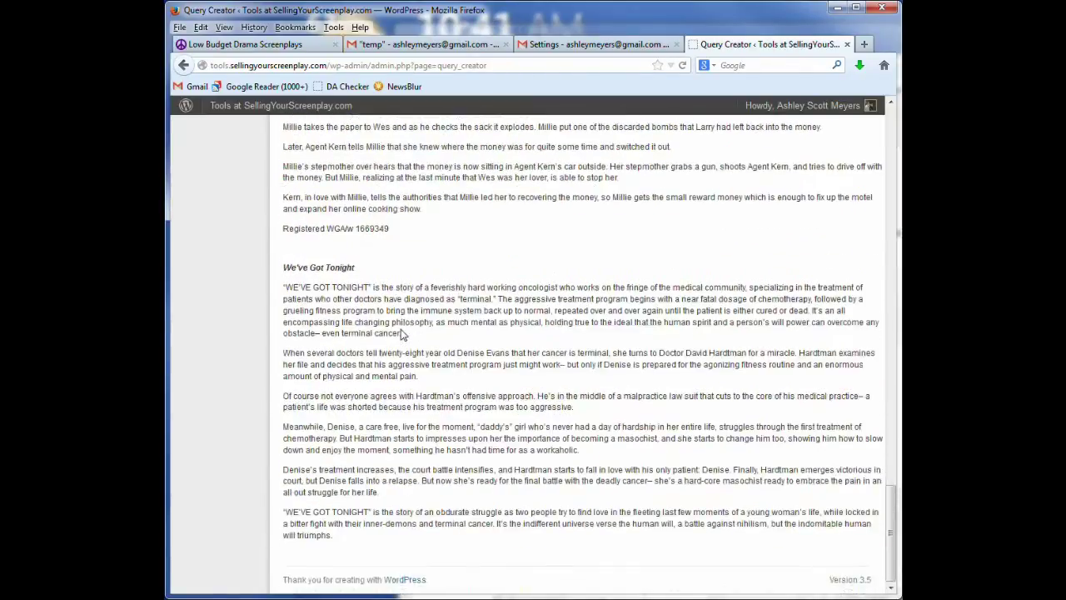
scroll(400, 333, "up", 15)
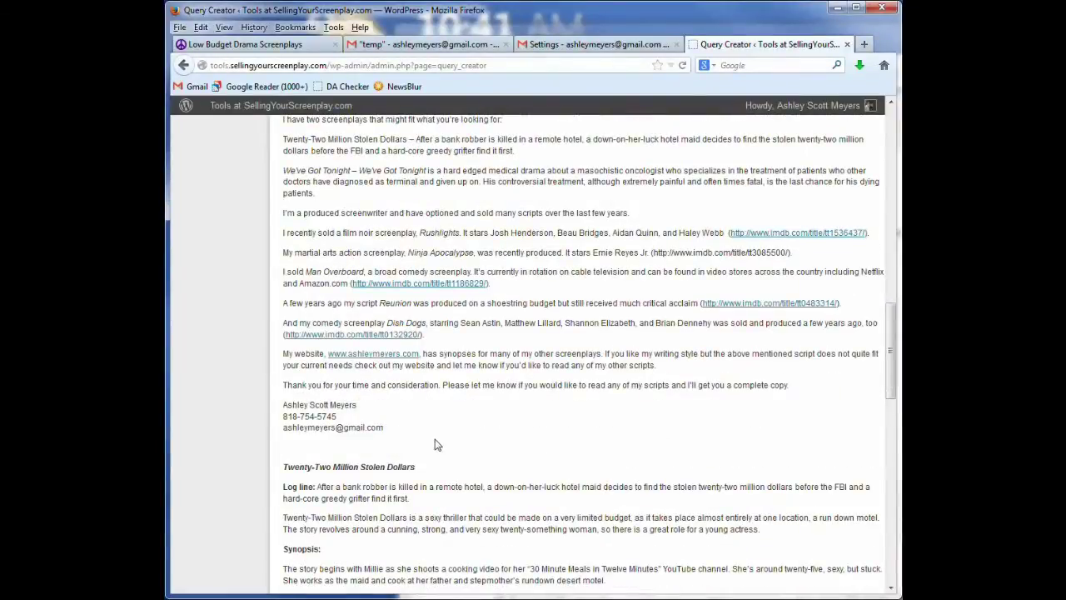
scroll(431, 443, "down", 15)
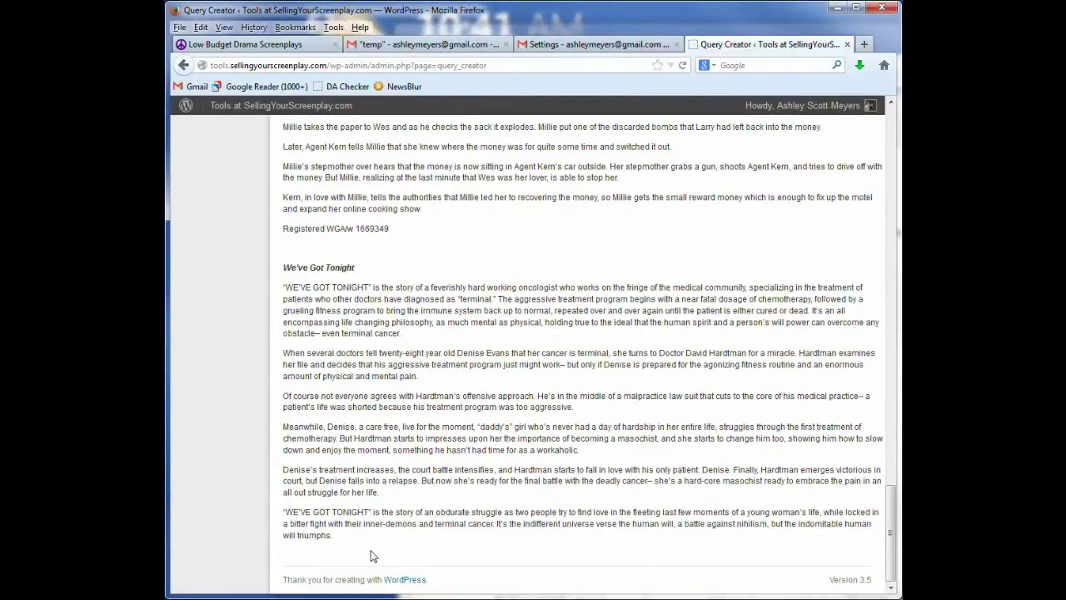
Step: Copy the entire Query Creator page and paste it into the body of the "screenplay submission" message in Gmail
key("ctrl+a")
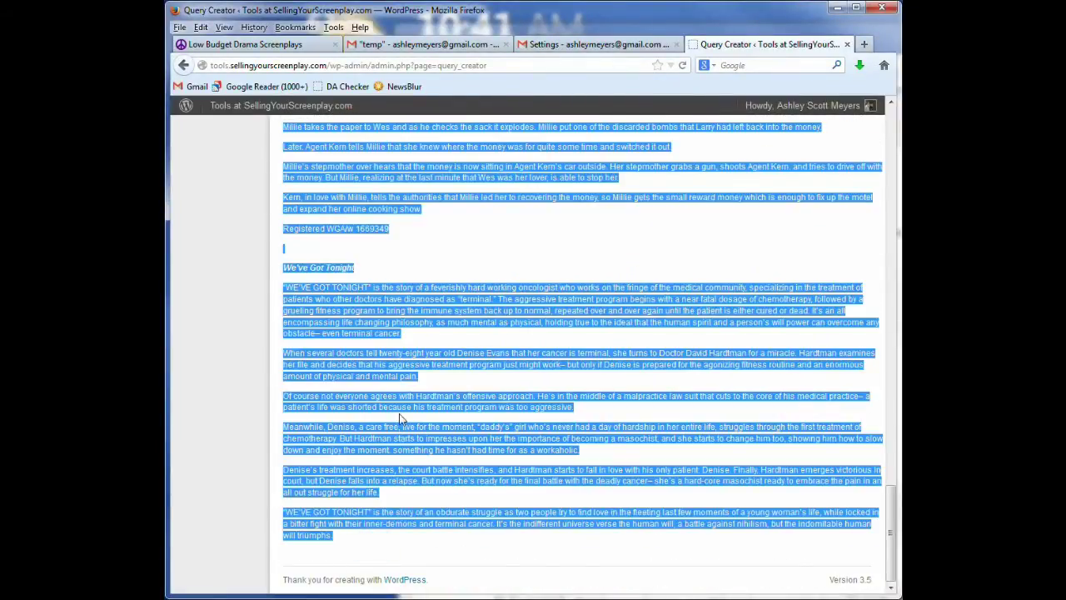
right_click(392, 304)
left_click(441, 327)
right_click(426, 308)
left_click(441, 317)
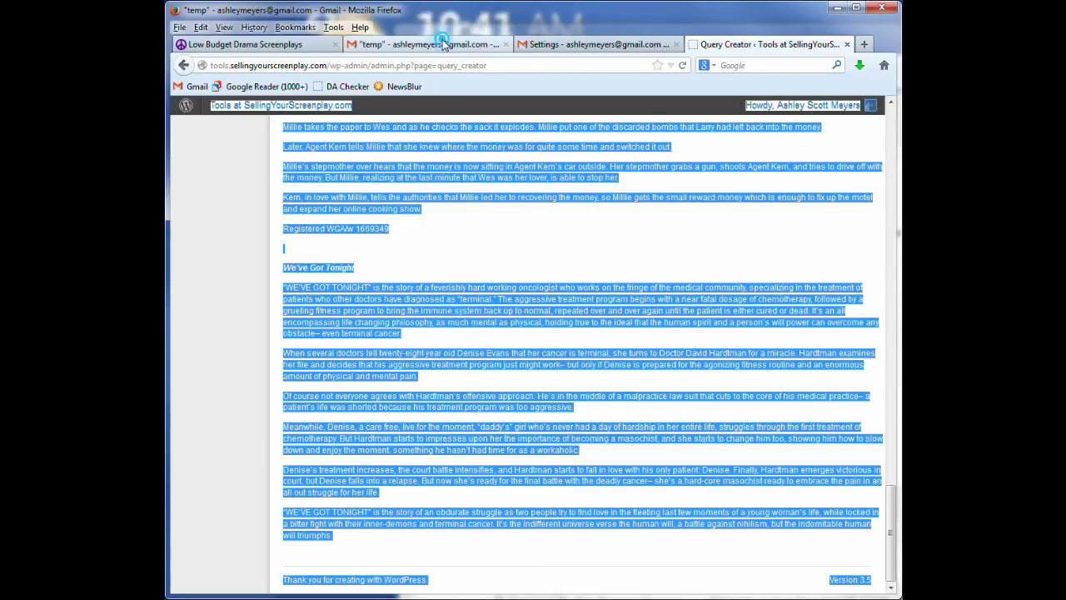
left_click(443, 46)
key("ctrl+v")
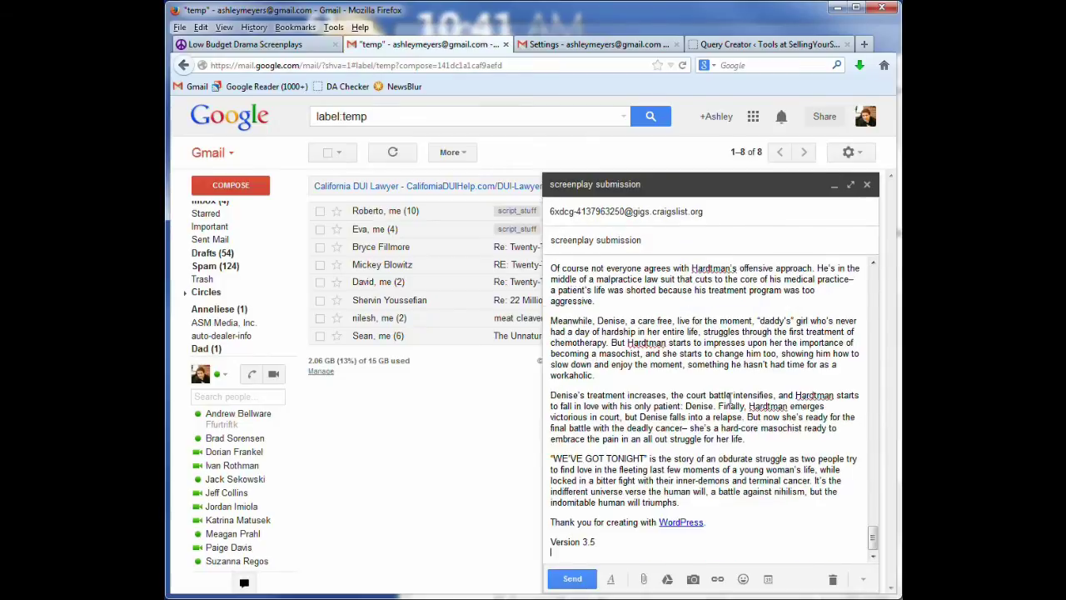
Step: Discard the "screenplay submission" draft and return to the Query Creator page
left_click(830, 580)
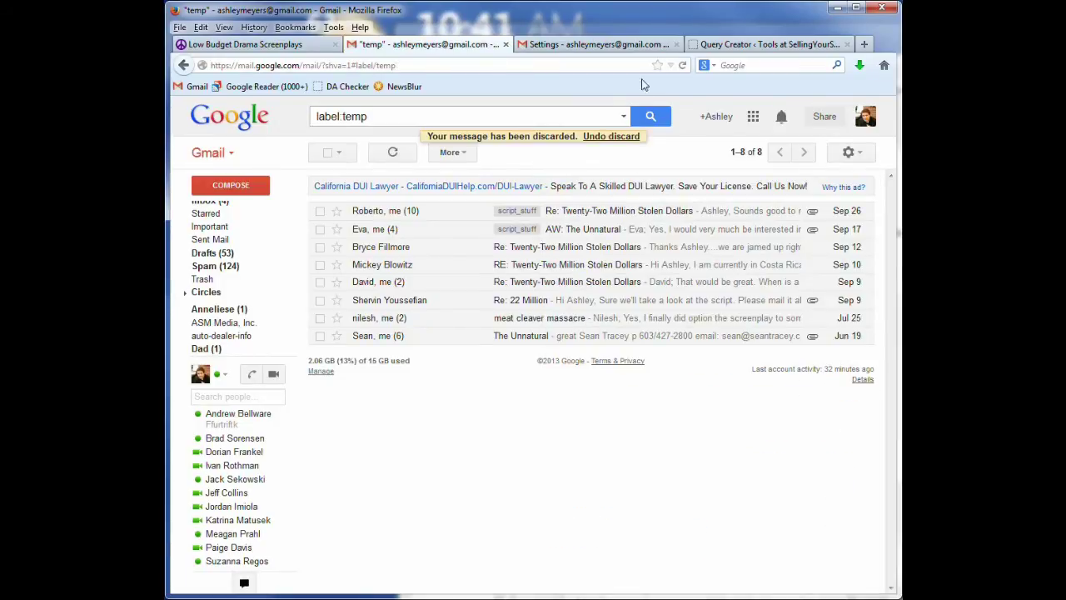
left_click(721, 45)
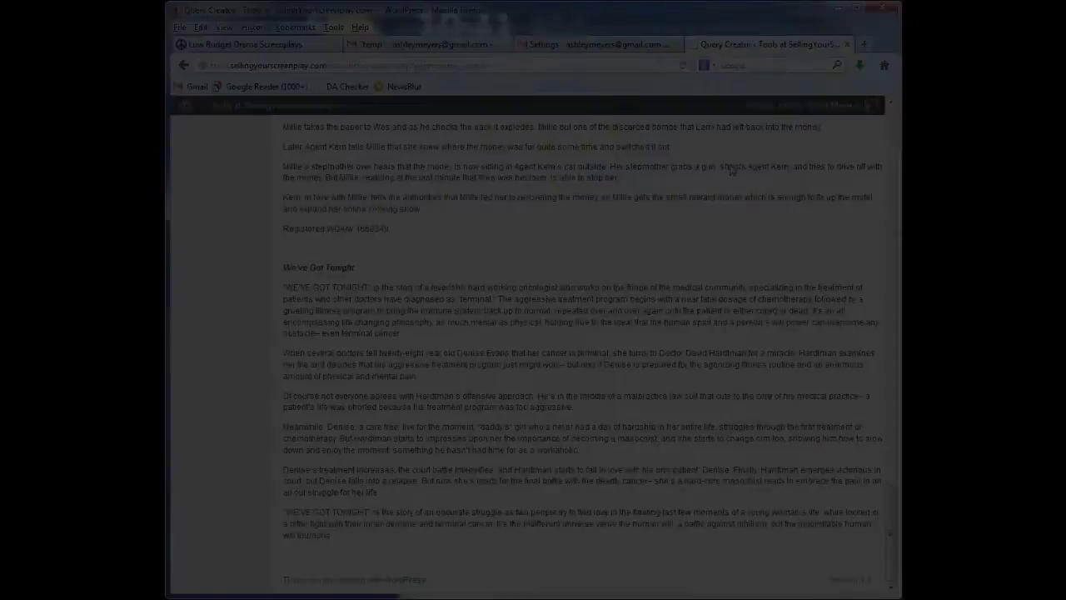